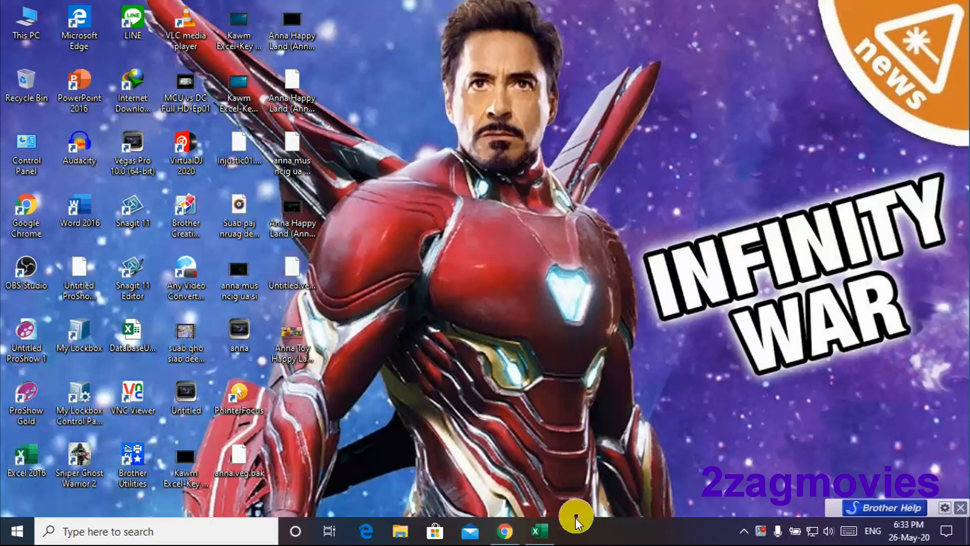
Switch to the Excel workbook showing the goods table on Sheet1.
click(541, 533)
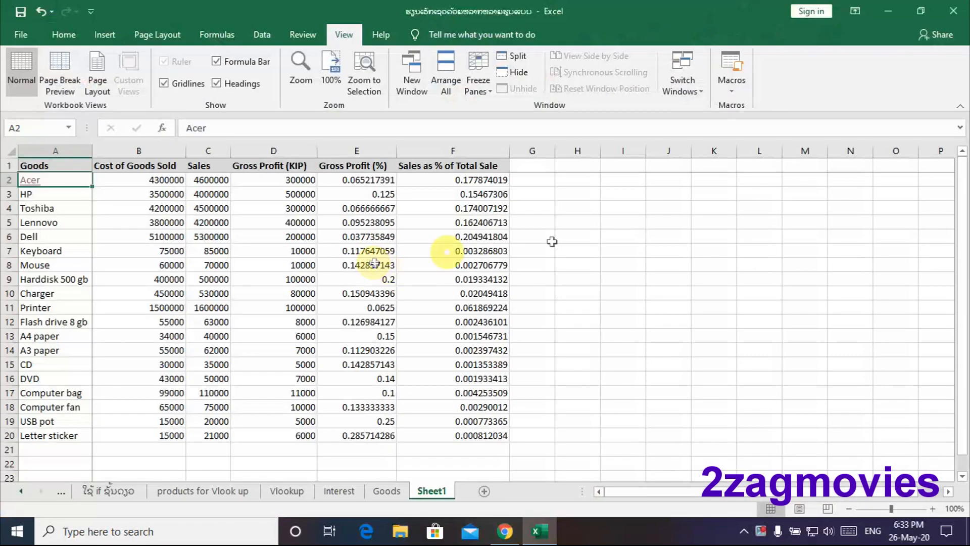
click(639, 237)
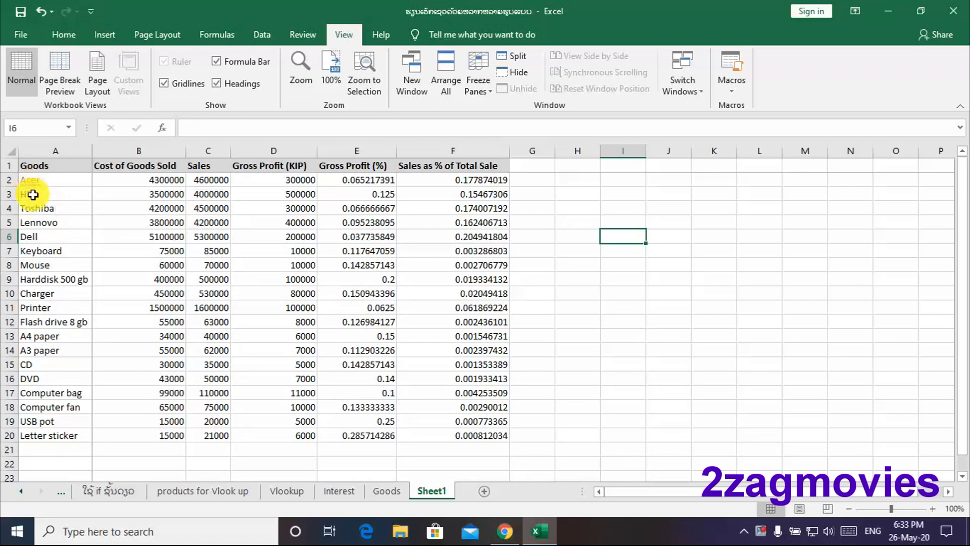
click(33, 196)
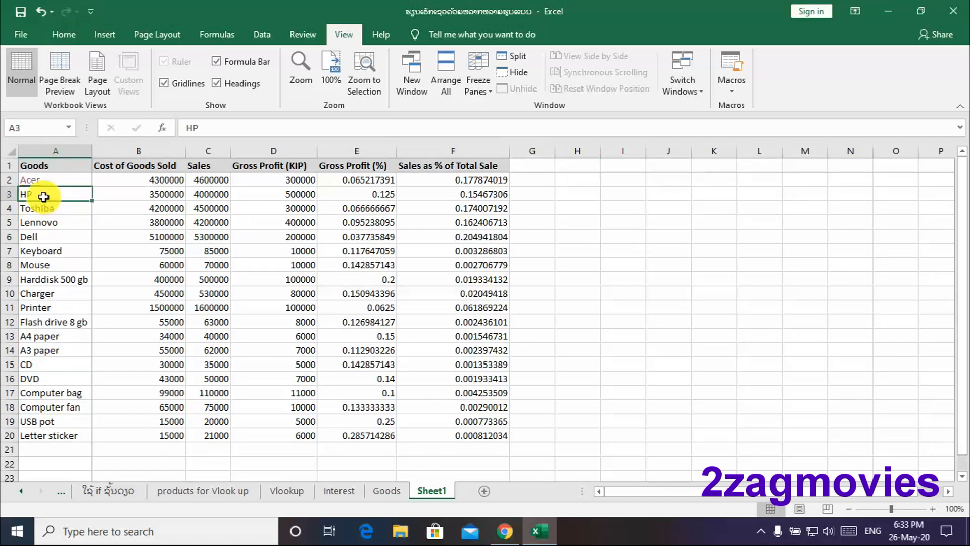
click(132, 220)
Link the HP cell (A3) to the existing file Anna Happy Land 2020.PNG in the Ua Yutube folder.
click(45, 195)
right_click(45, 195)
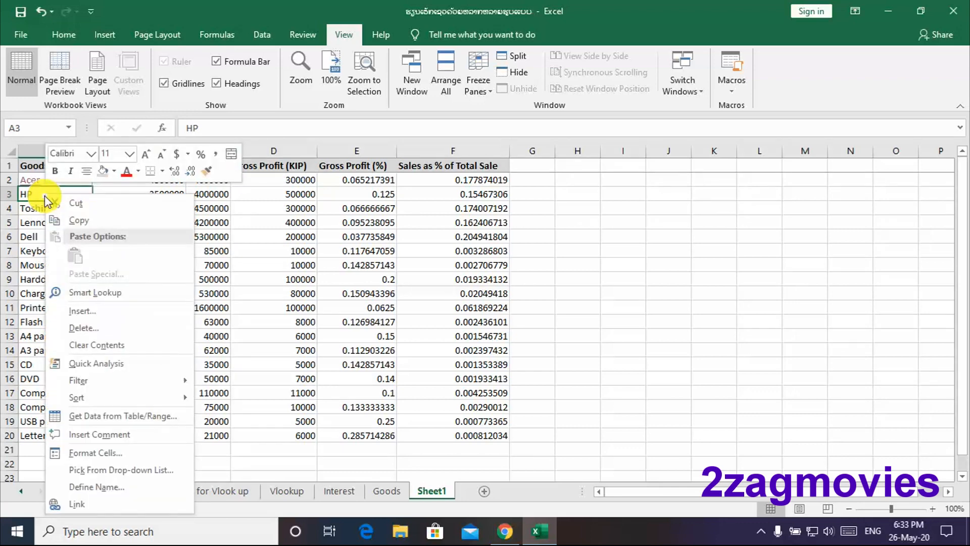
click(104, 507)
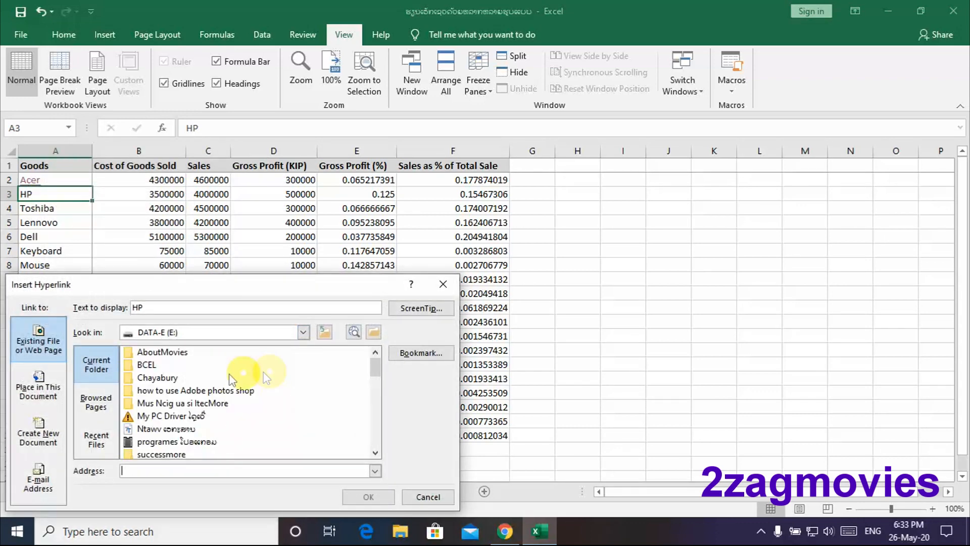
click(196, 421)
scroll(194, 421, down, 1)
click(167, 416)
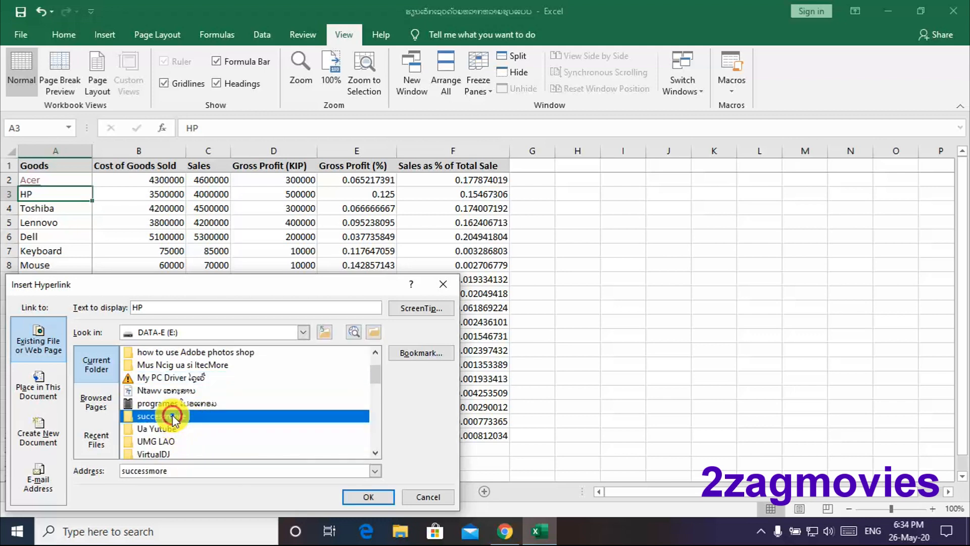
double_click(164, 428)
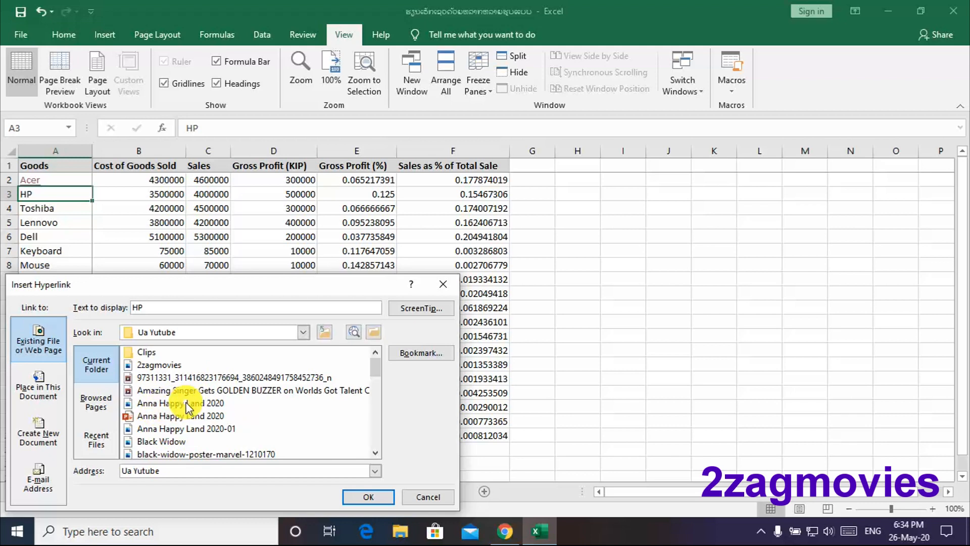
click(186, 403)
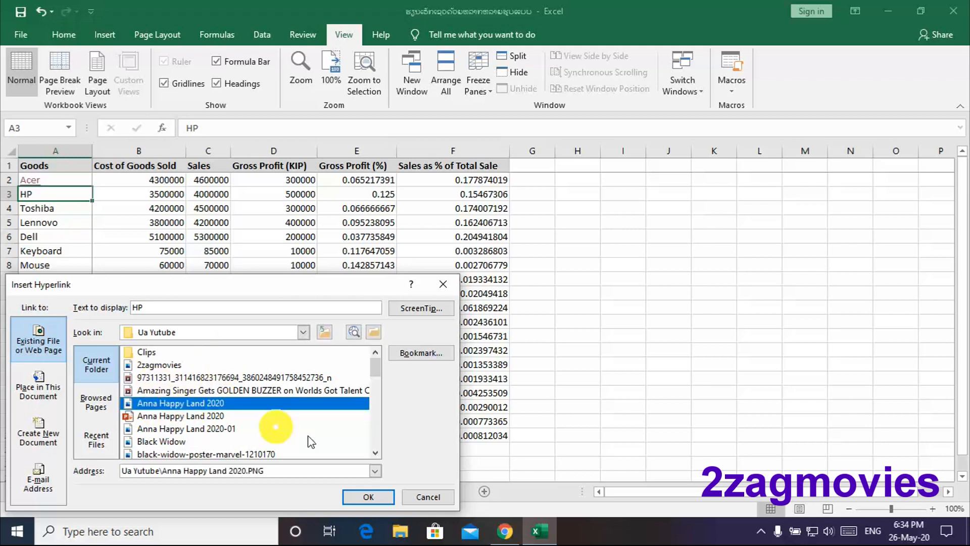
click(374, 497)
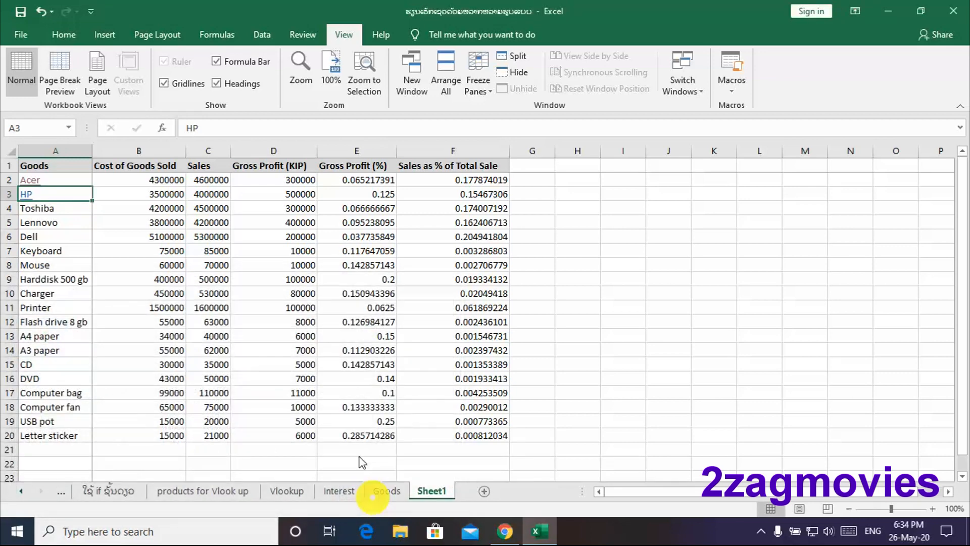
Undo the hyperlink just inserted in the HP cell.
click(141, 209)
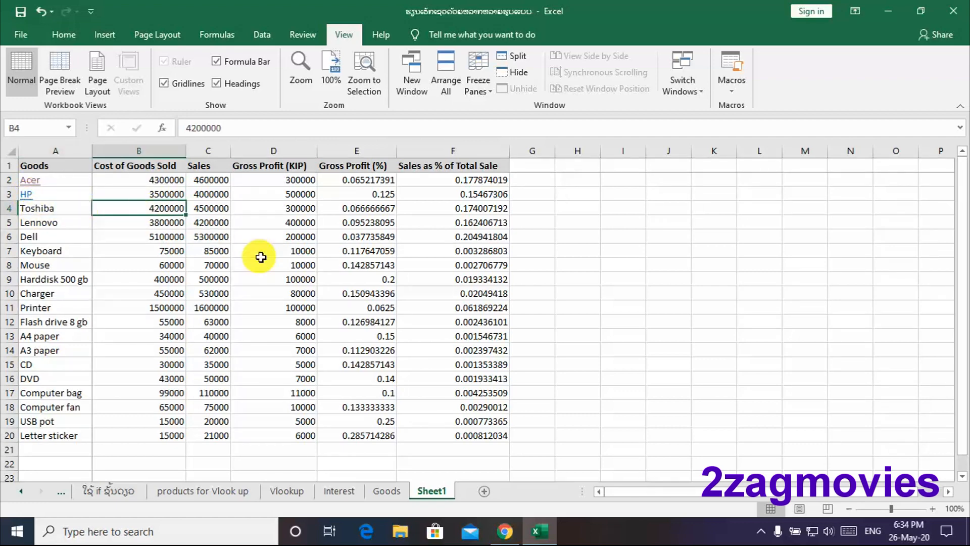
key(ctrl+z)
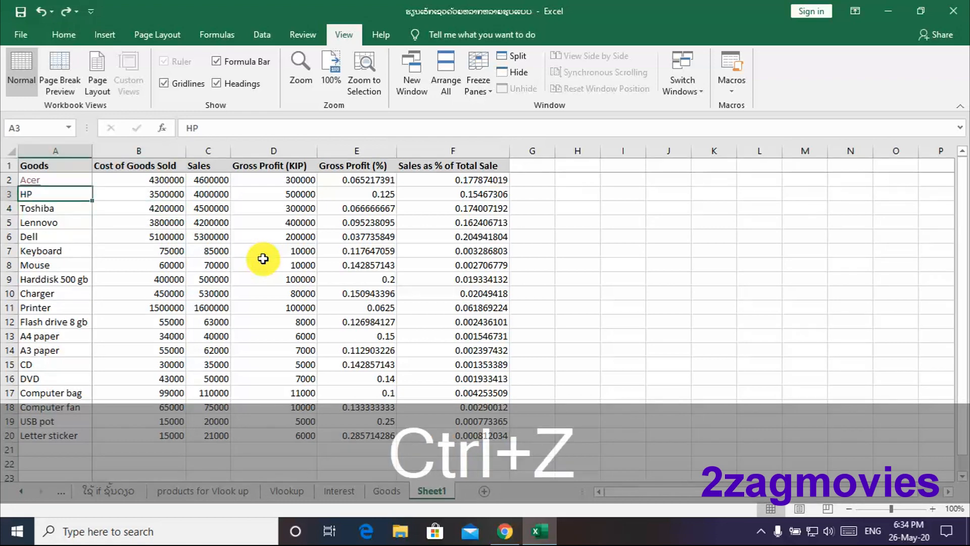
click(241, 237)
click(59, 195)
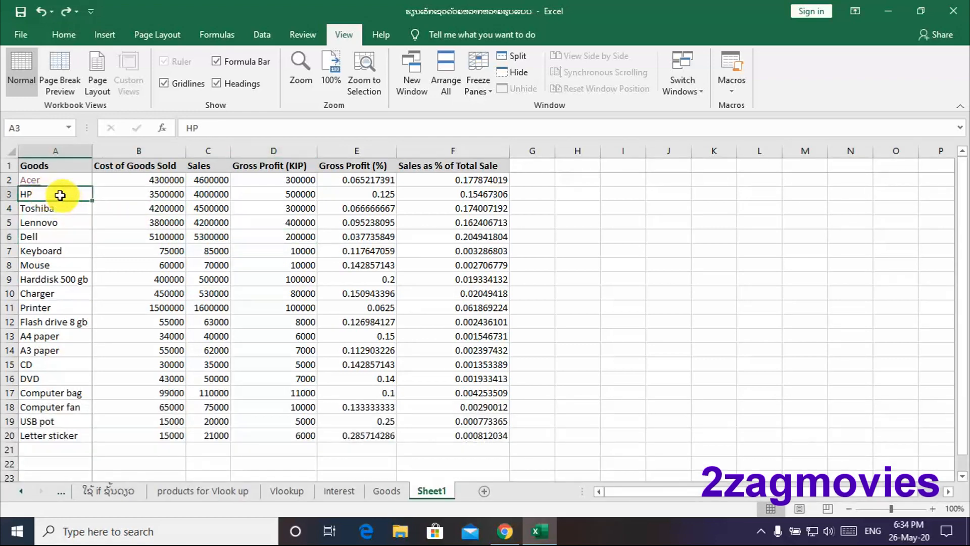
click(112, 234)
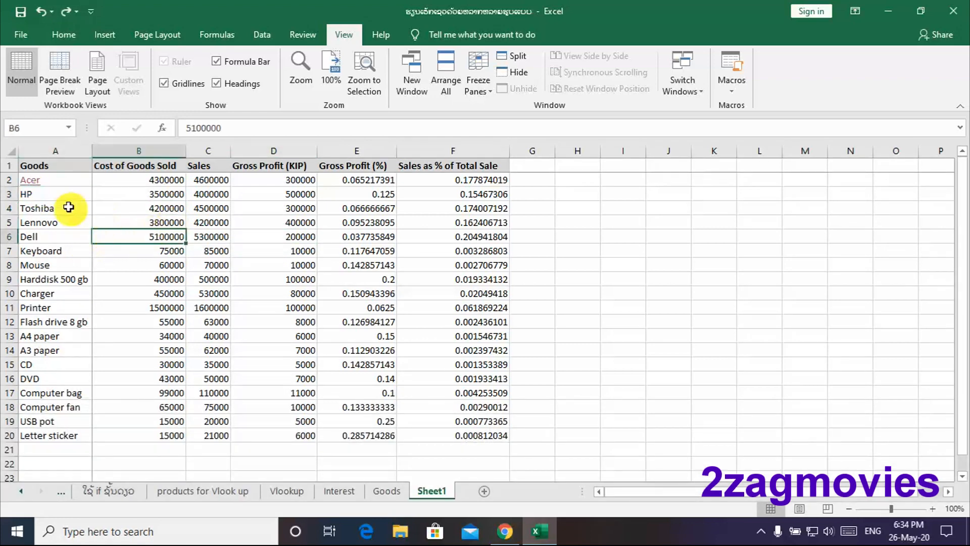
Insert a hyperlink on the HP cell (A3) to the existing file Kawm MS Excel.png in the Ua Yutube folder.
click(56, 196)
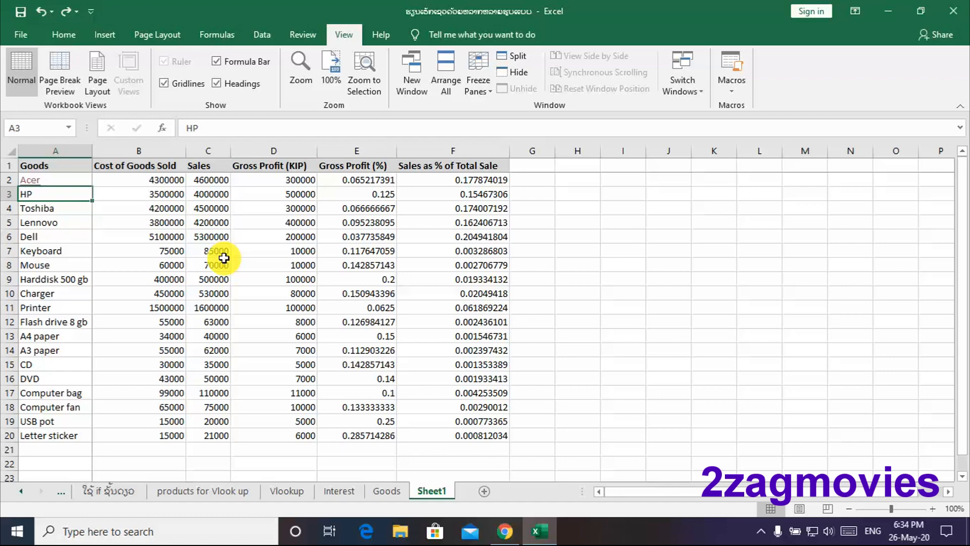
key(ctrl+k)
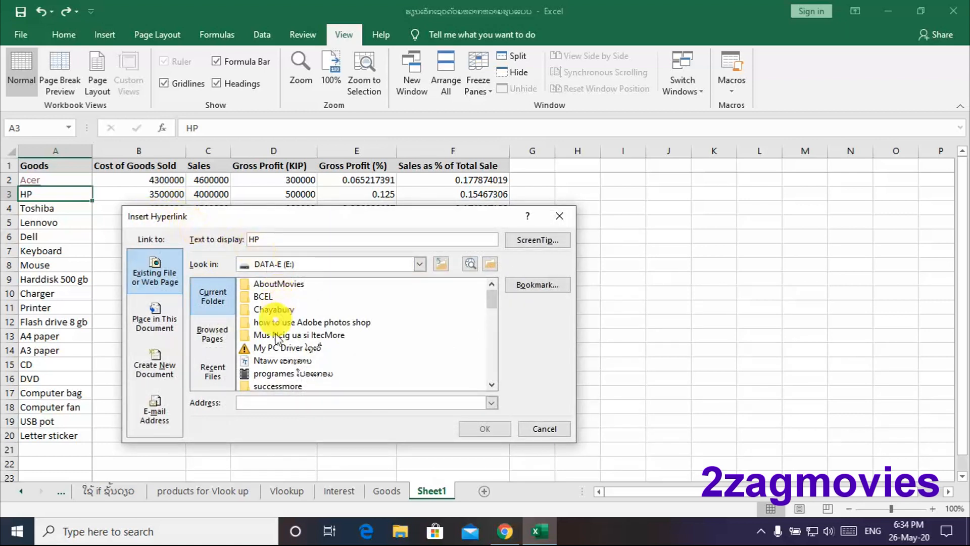
drag(492, 302, 492, 316)
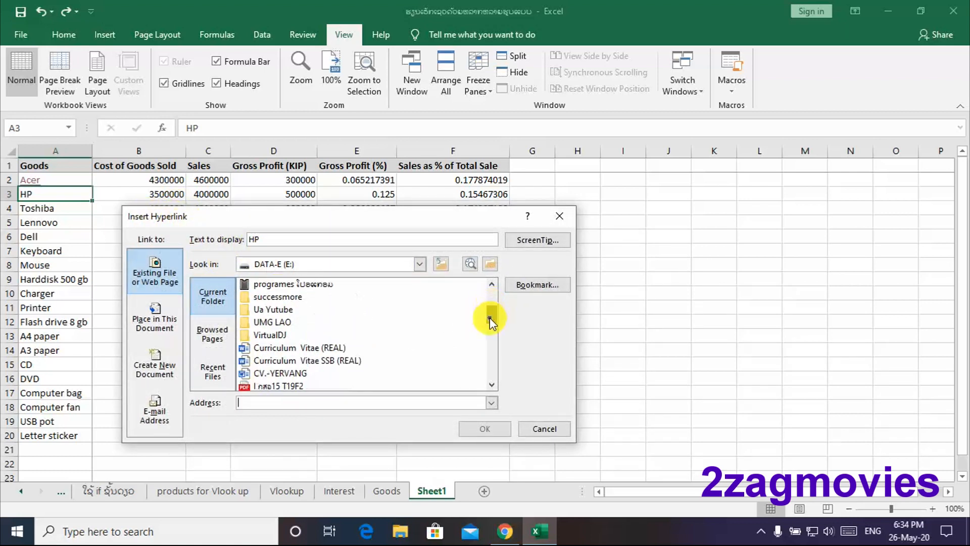
double_click(280, 310)
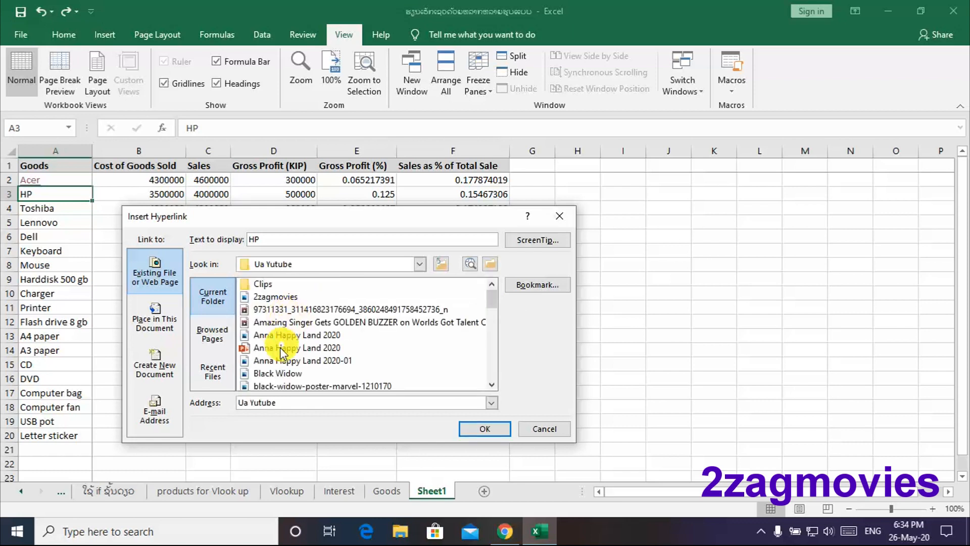
click(281, 374)
scroll(281, 366, down, 2)
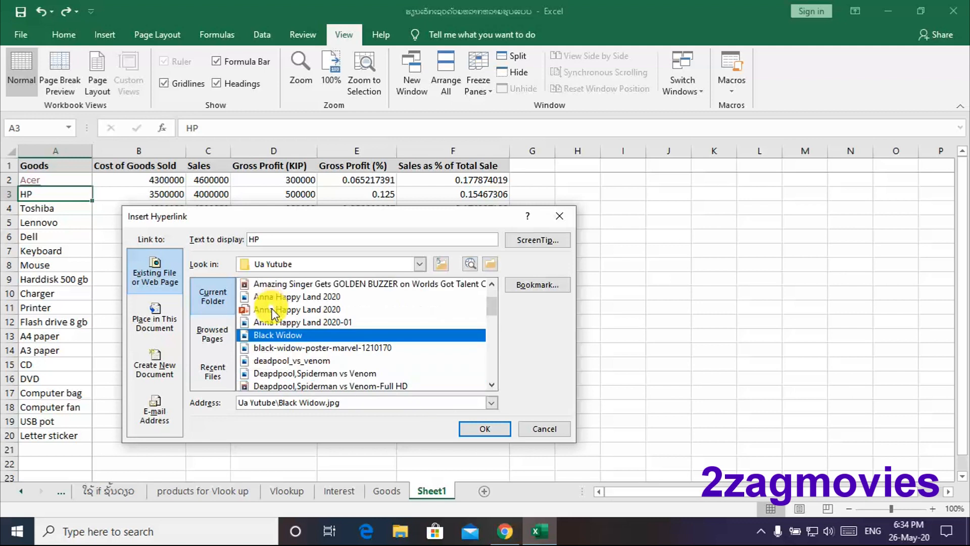
scroll(281, 351, down, 1)
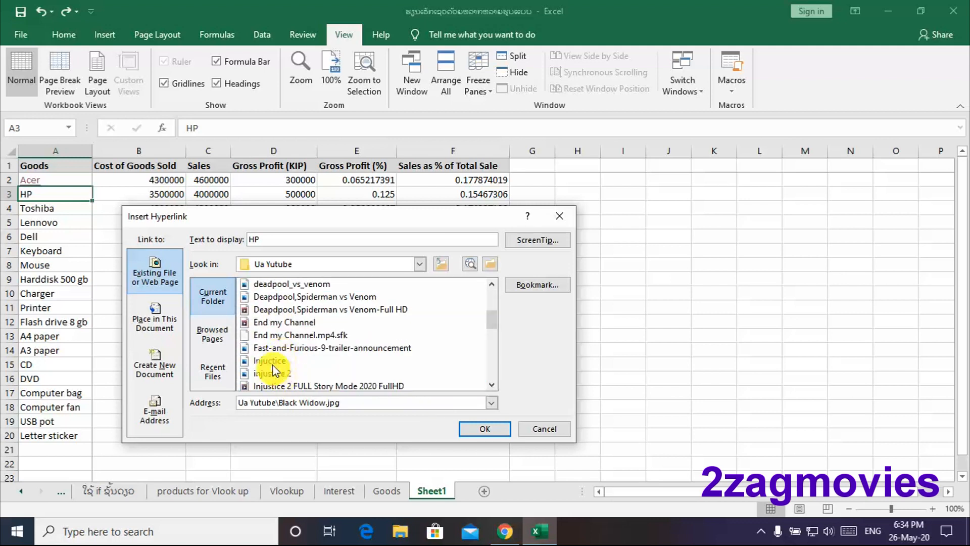
scroll(278, 356, down, 2)
click(276, 361)
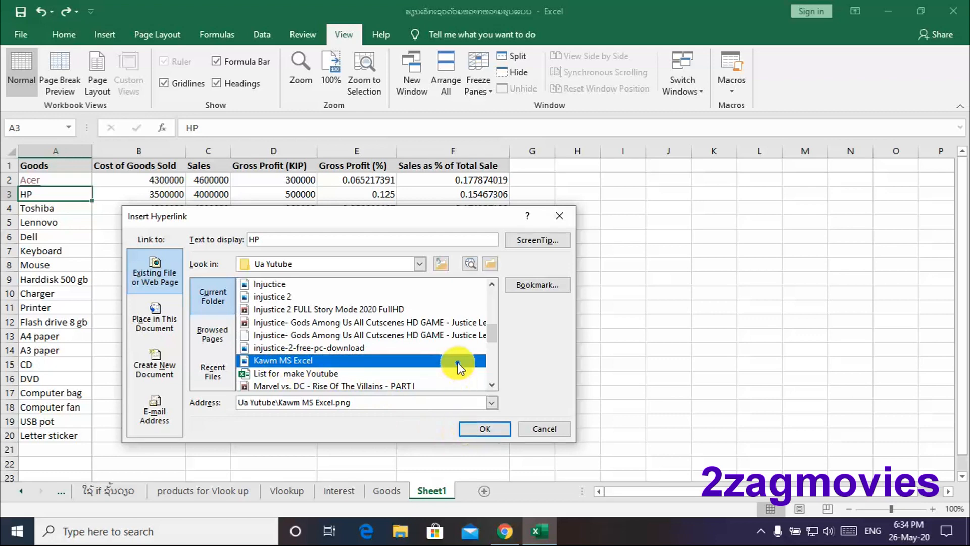
click(486, 429)
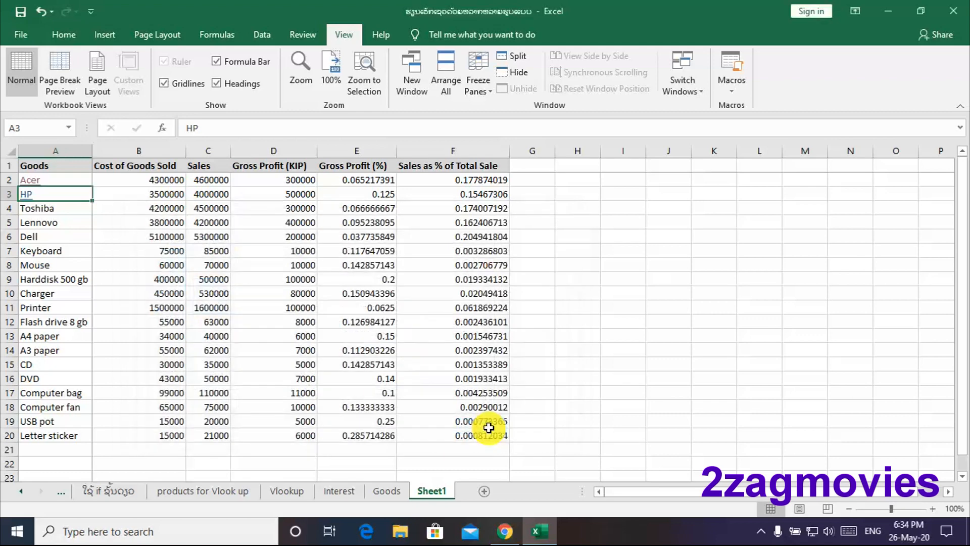
Follow the HP cell's hyperlink to view the linked image, and close the image viewer.
click(107, 225)
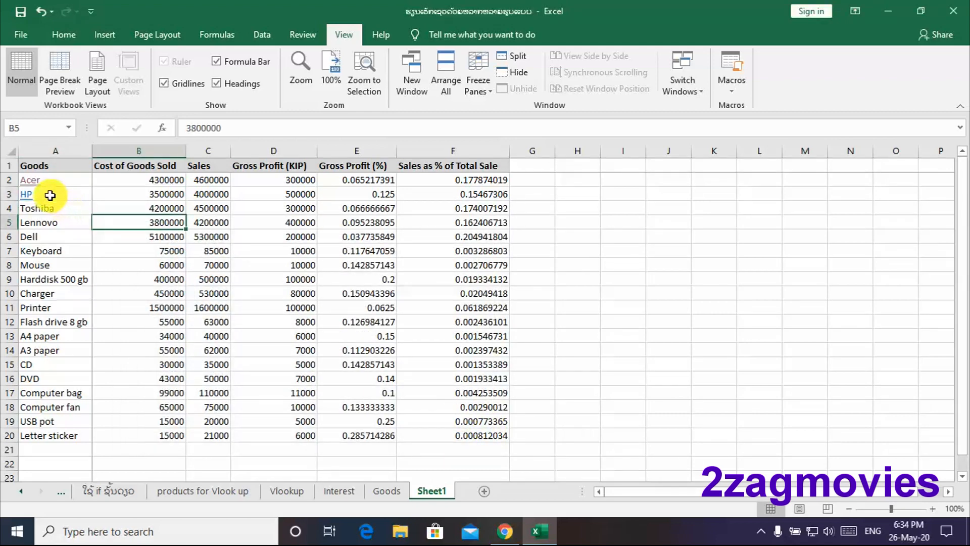
click(104, 209)
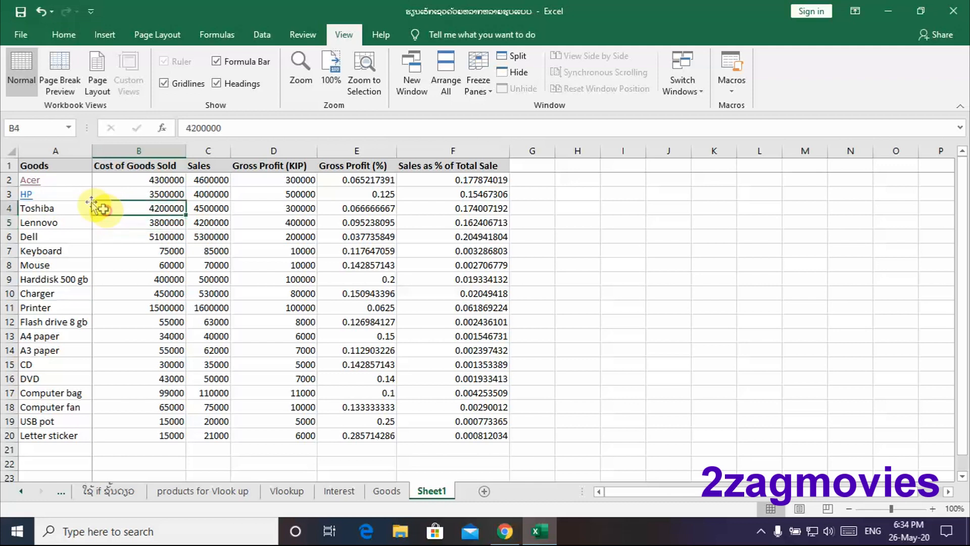
click(24, 196)
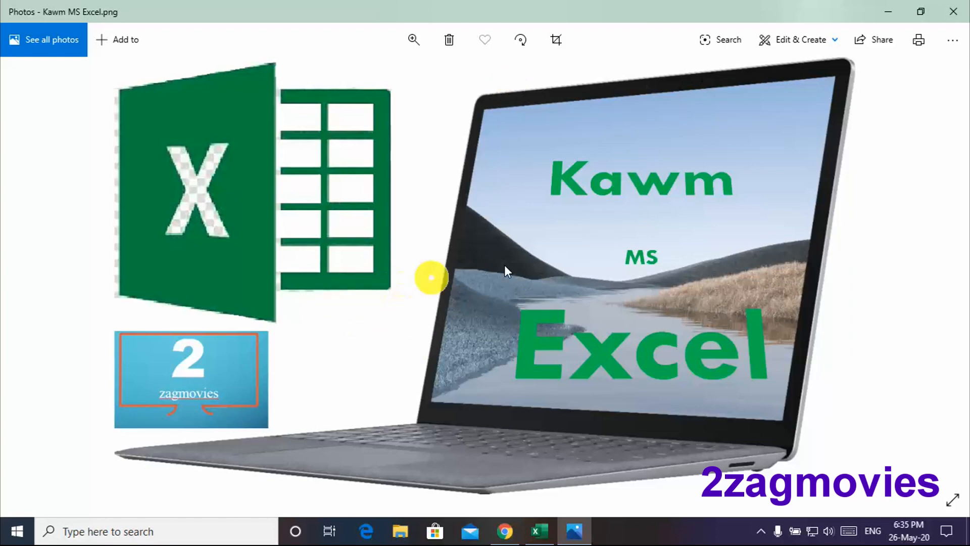
click(952, 12)
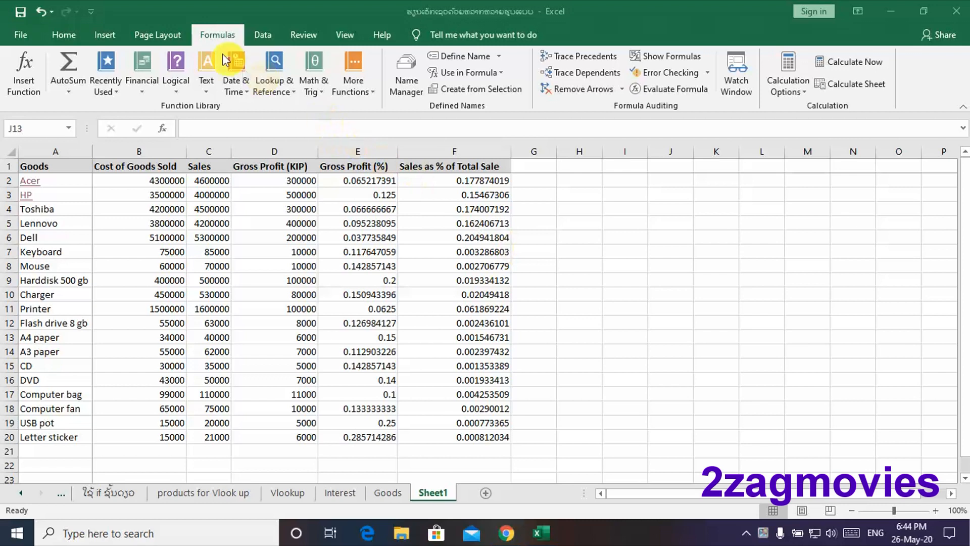
Examine the reference of the defined name KawmMSExcel in the Name Manager, and close the dialog.
click(212, 35)
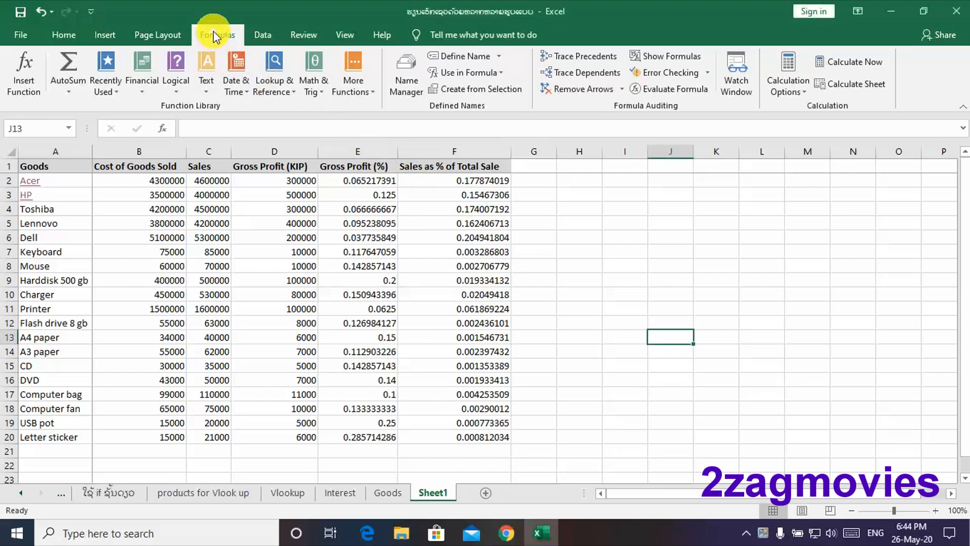
click(408, 84)
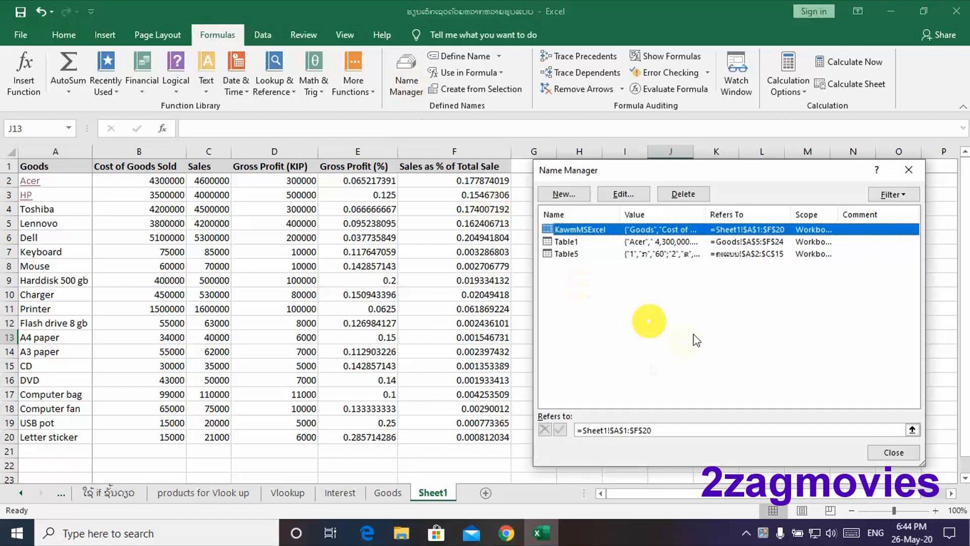
click(711, 430)
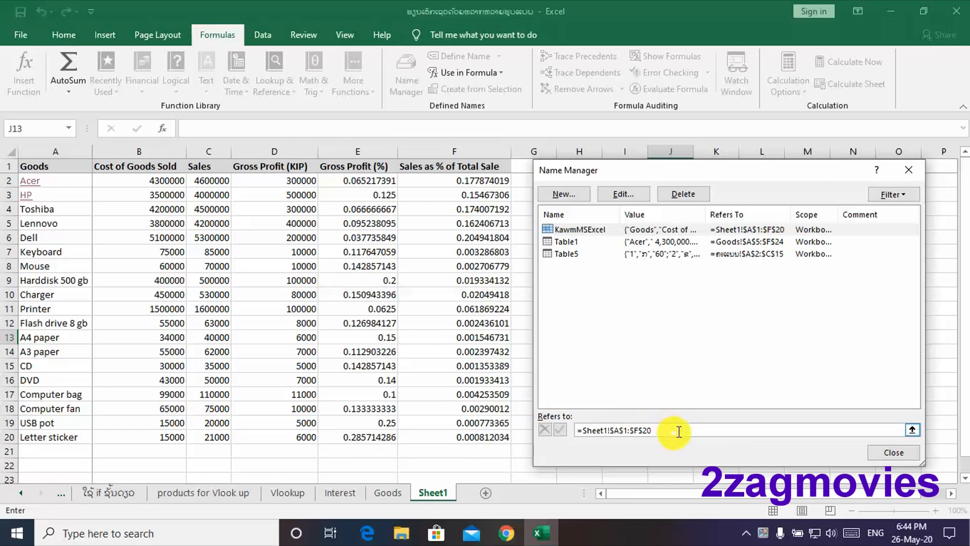
click(908, 170)
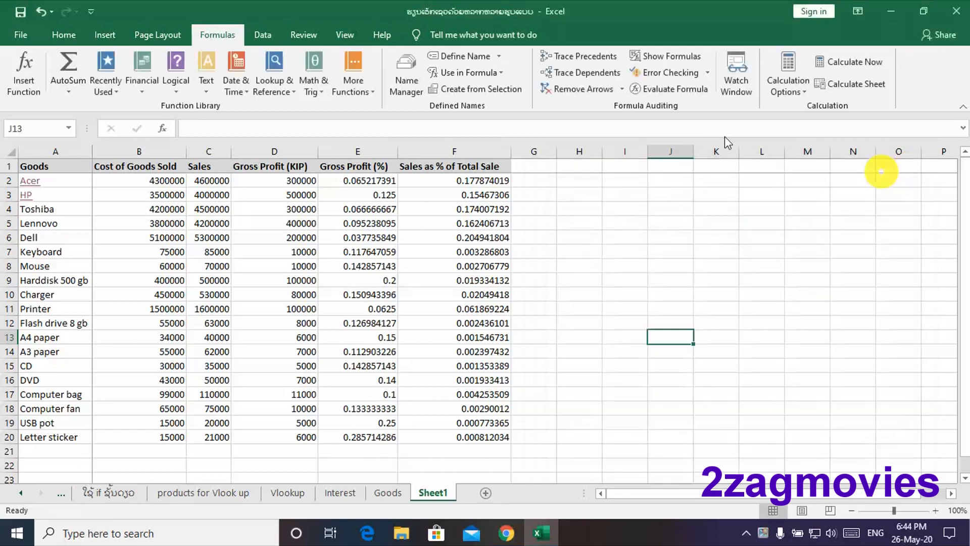
Highlight on Sheet1 the range that the name KawmMSExcel refers to through the Name Manager, and close it.
click(425, 89)
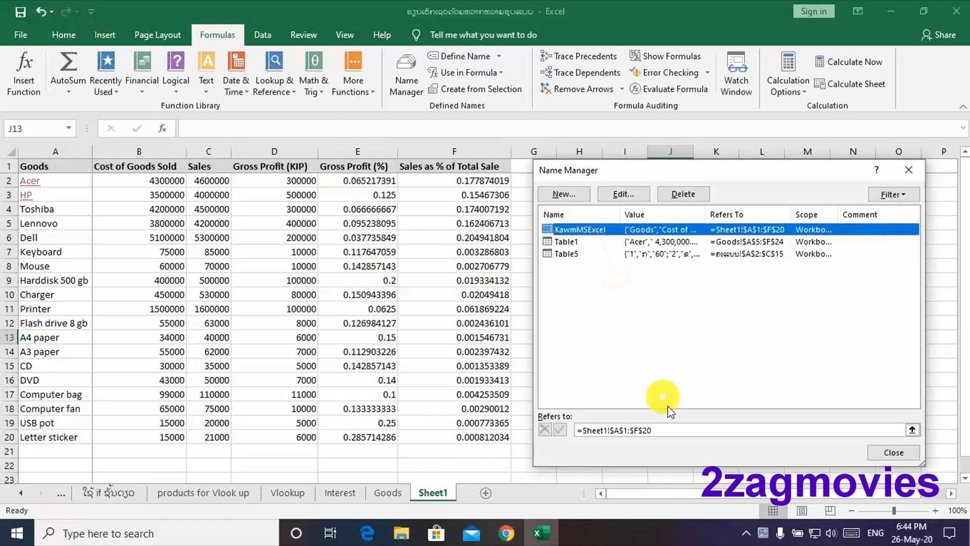
click(675, 430)
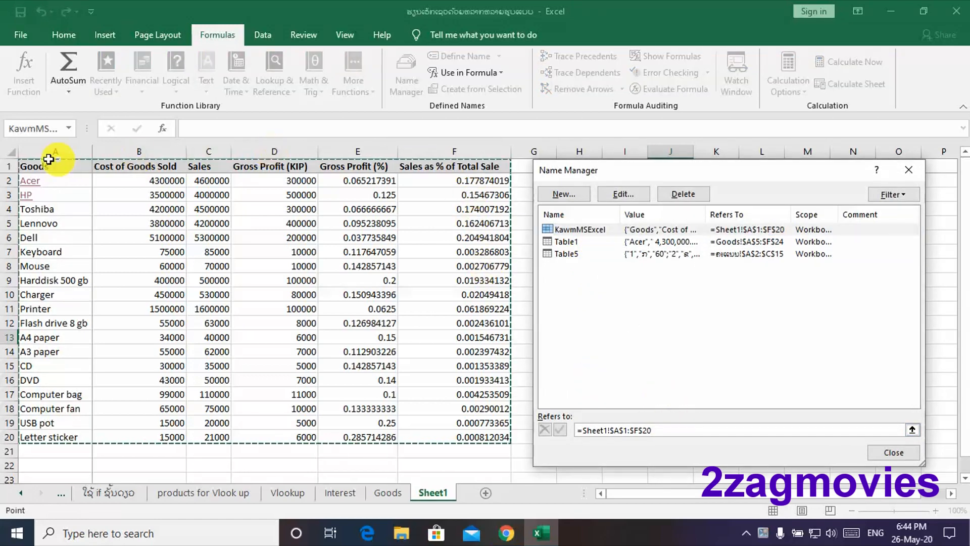
click(893, 452)
click(794, 333)
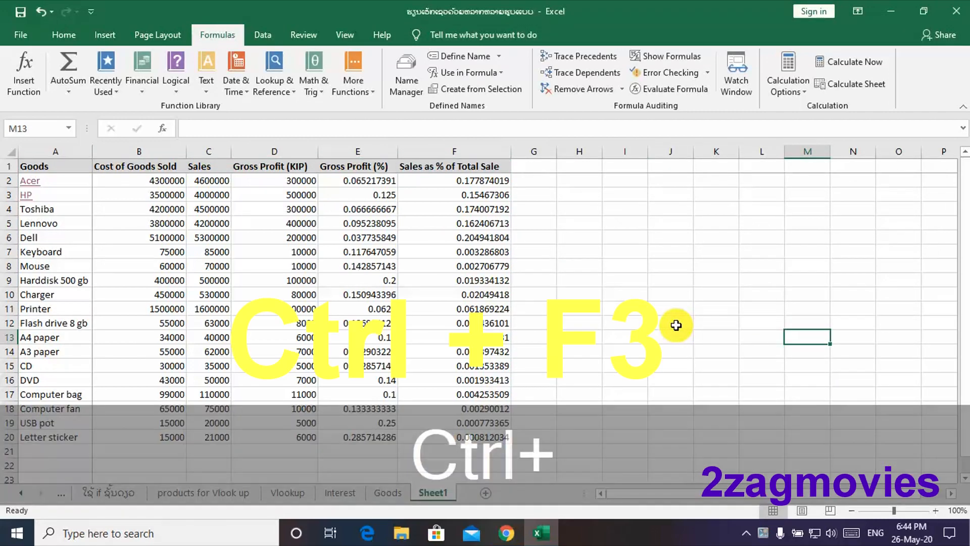
Reopen the Name Manager to view the list of defined names, and return to the goods table.
key(ctrl+F3)
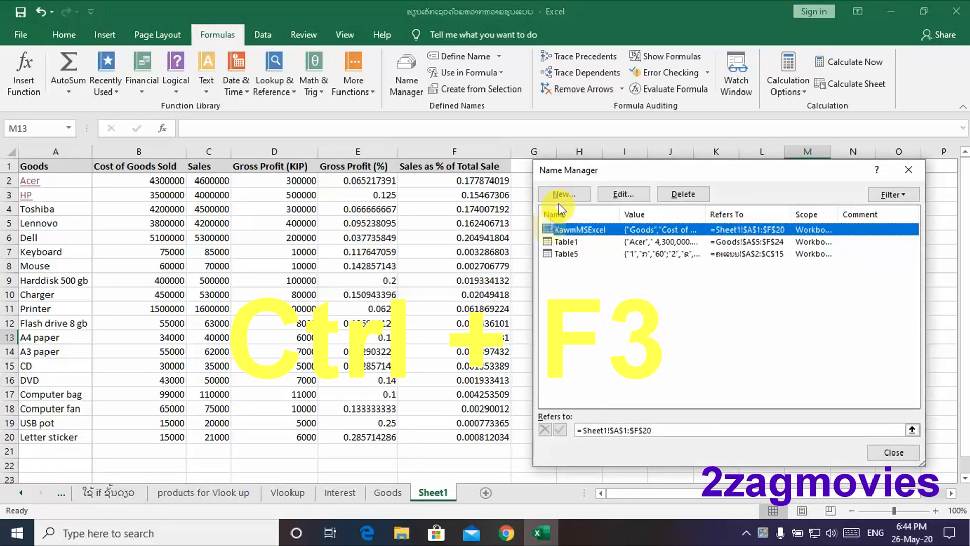
click(910, 178)
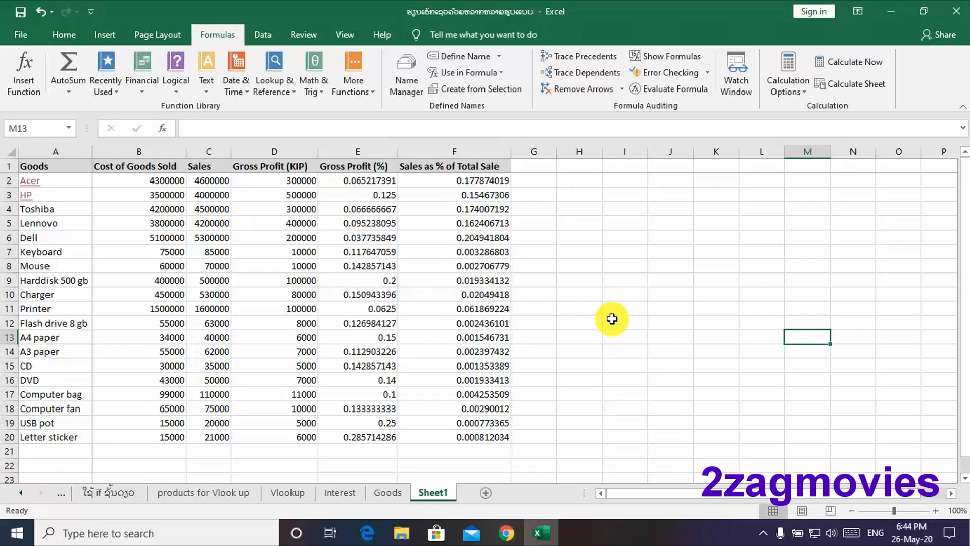
click(216, 267)
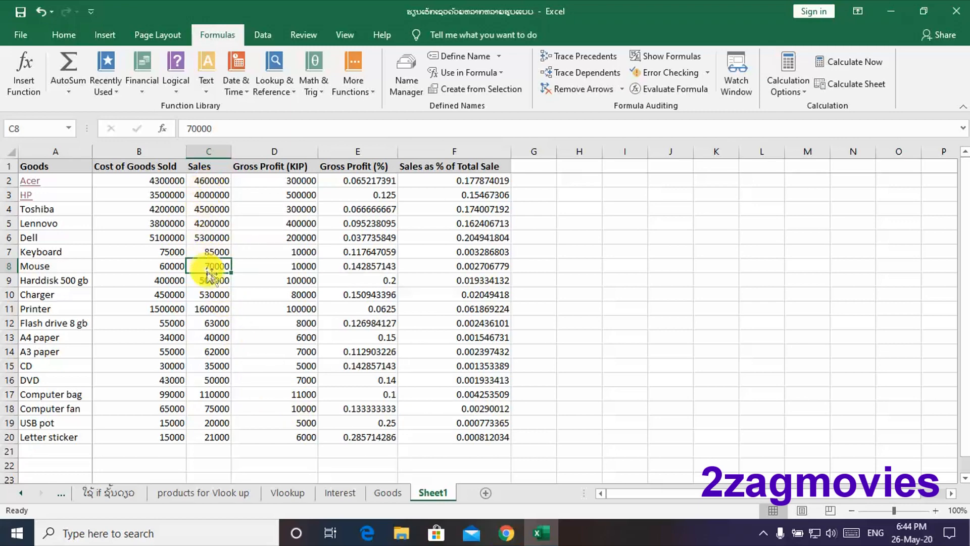
Convert the goods data A1:F20 into a table with headers using Create Table.
key(ctrl+t)
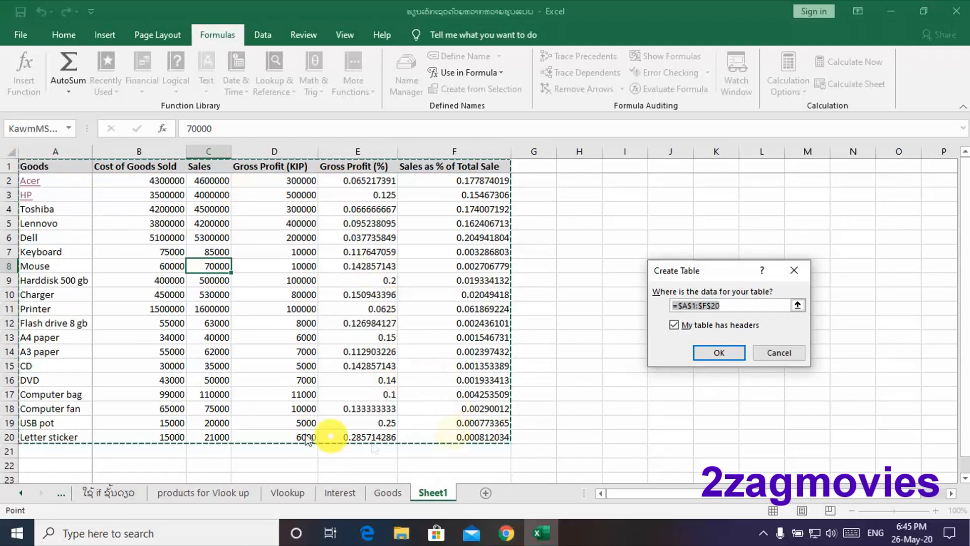
click(721, 354)
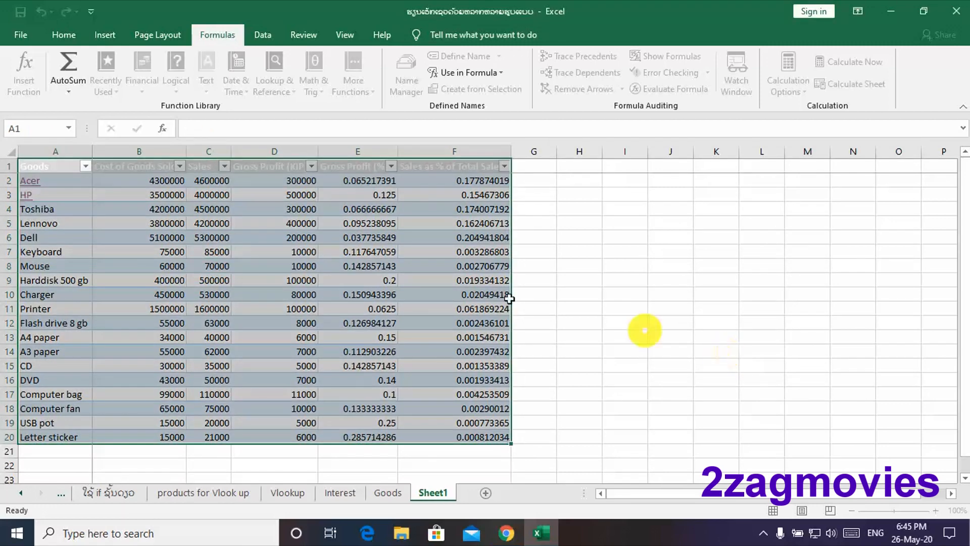
click(591, 279)
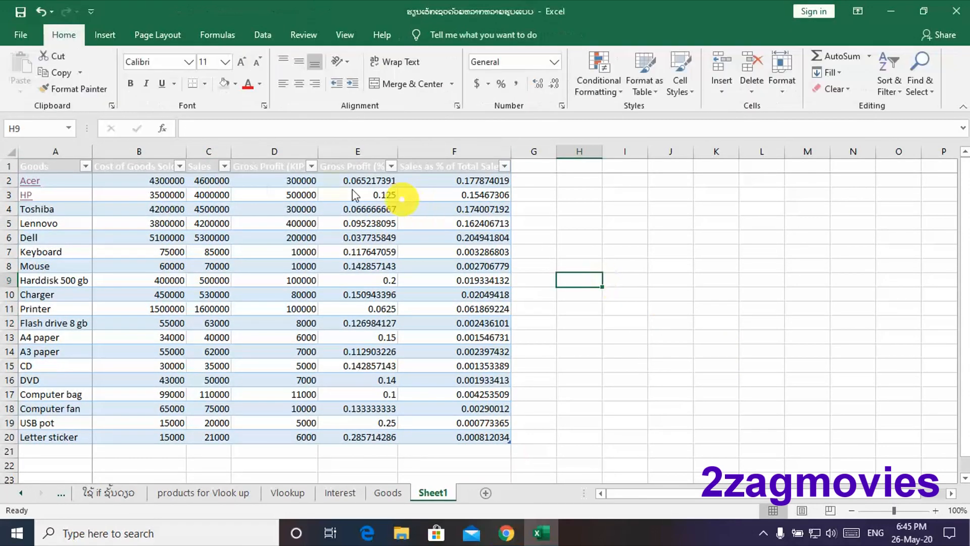
Look over the header and several cells of the new goods table, and undo the table conversion.
click(50, 169)
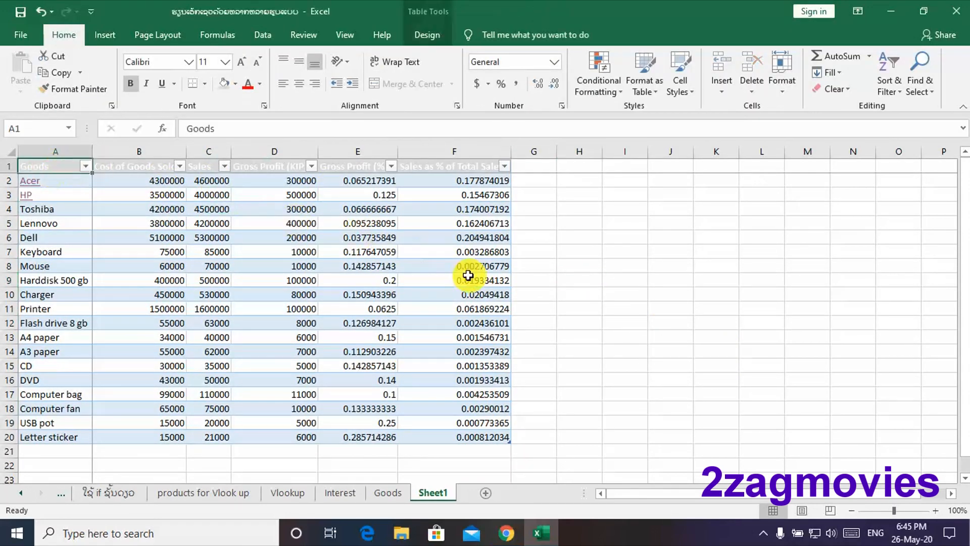
click(453, 263)
click(445, 233)
click(357, 195)
click(292, 211)
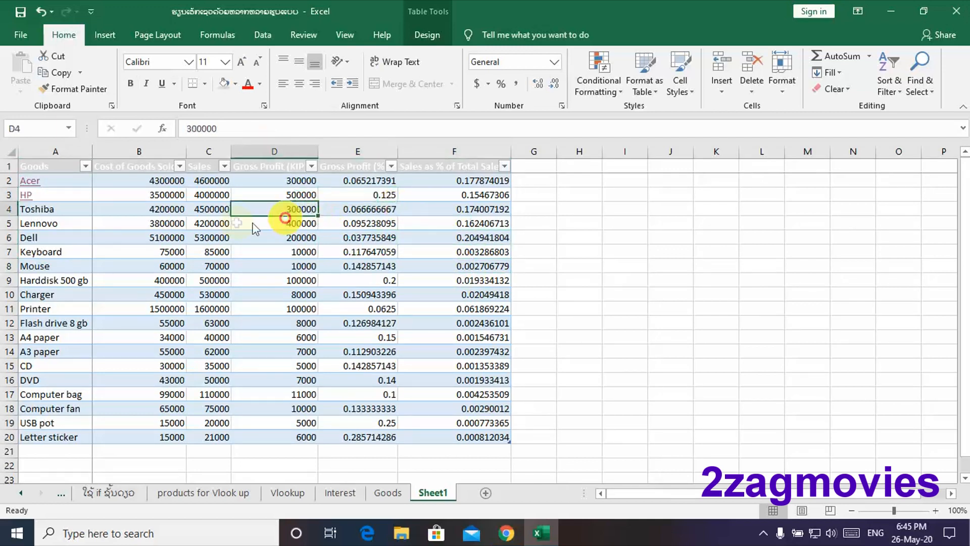
click(211, 250)
click(461, 290)
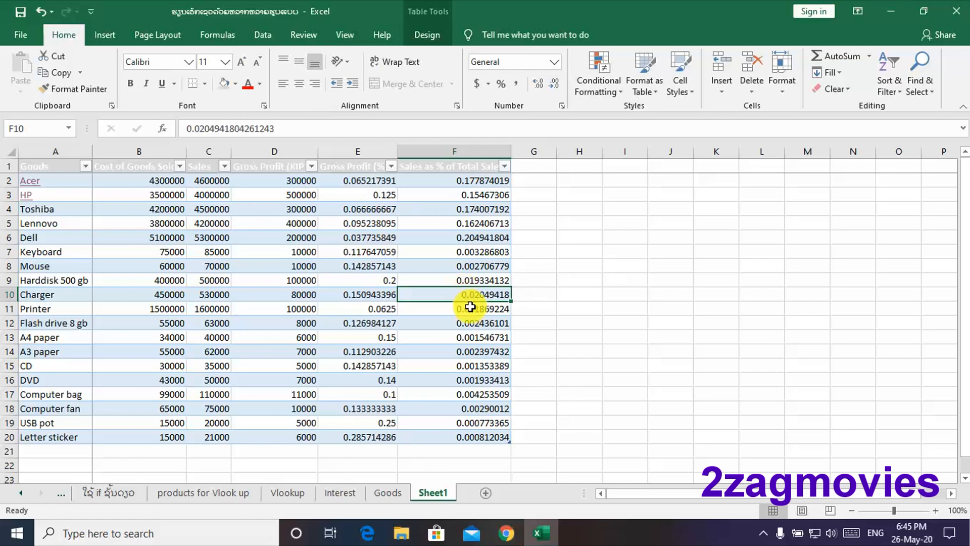
key(ctrl+z)
click(643, 307)
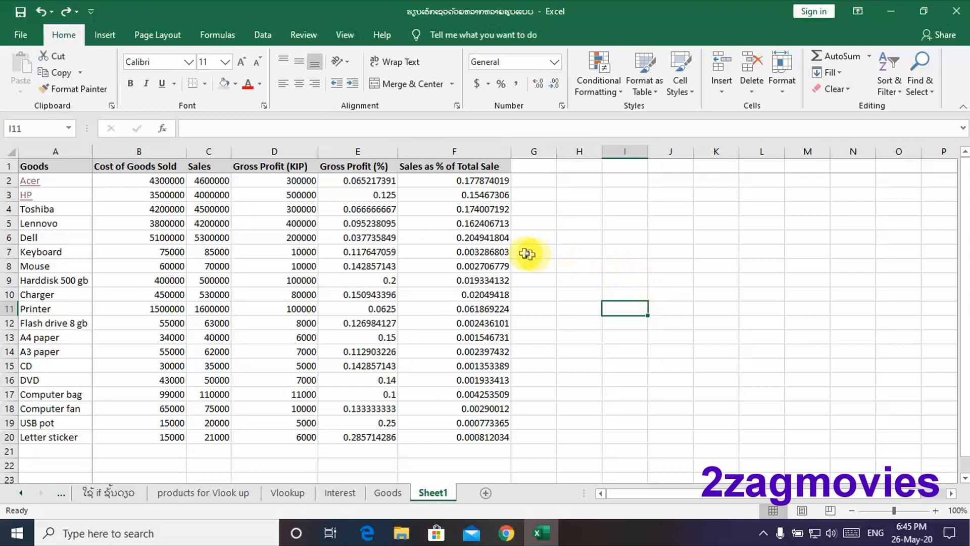
Add filters to the headers of the goods data range A1:F20.
click(76, 166)
mouse_move(76, 166)
mouse_down()
mouse_move(101, 165)
mouse_move(77, 170)
mouse_up()
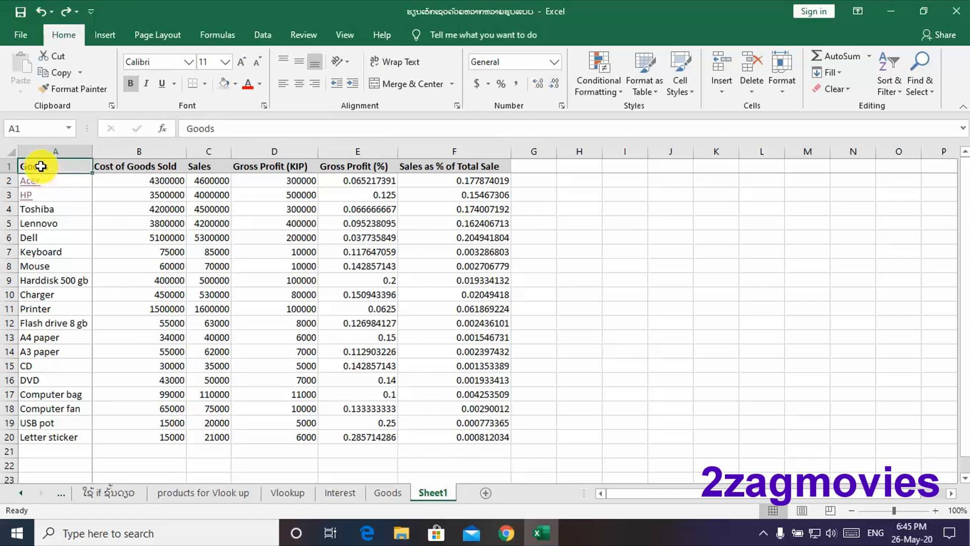
drag(41, 166, 489, 435)
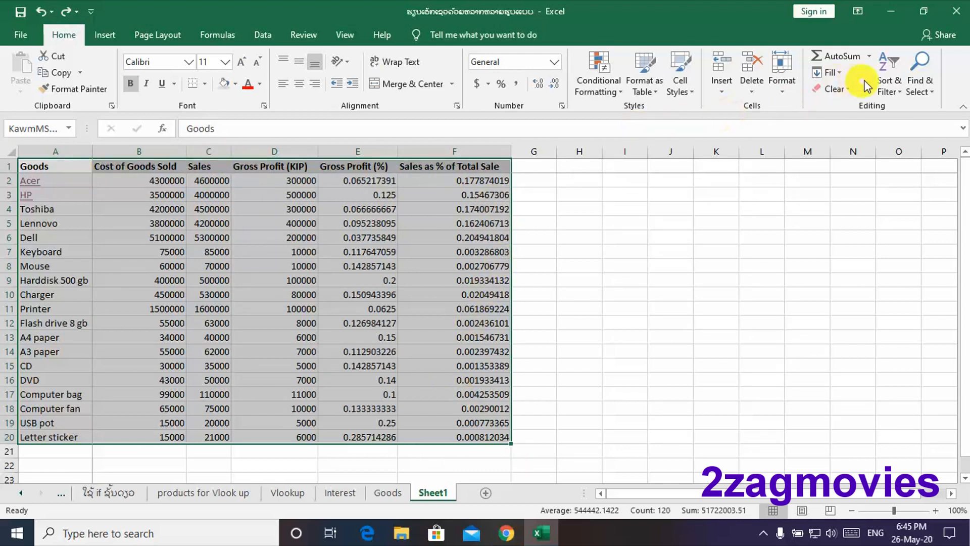
click(899, 93)
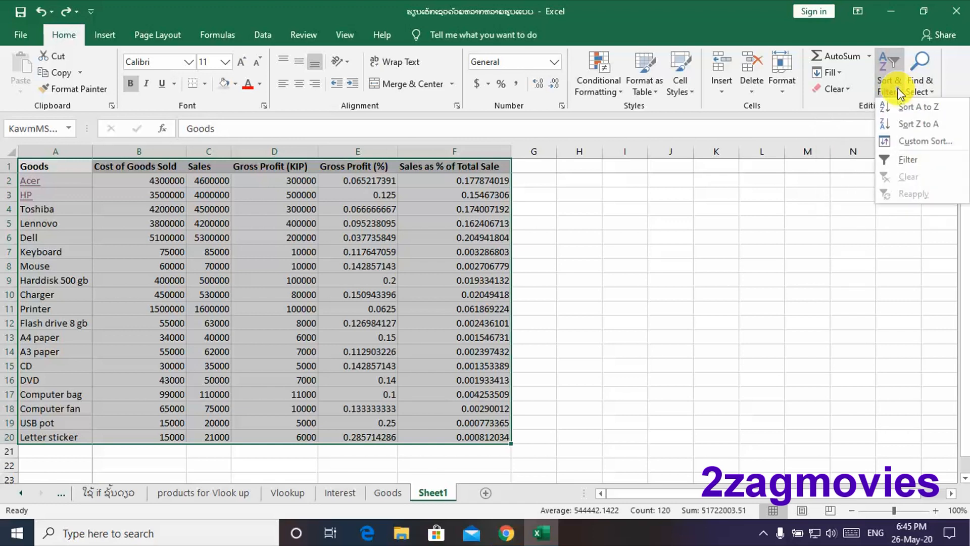
click(907, 160)
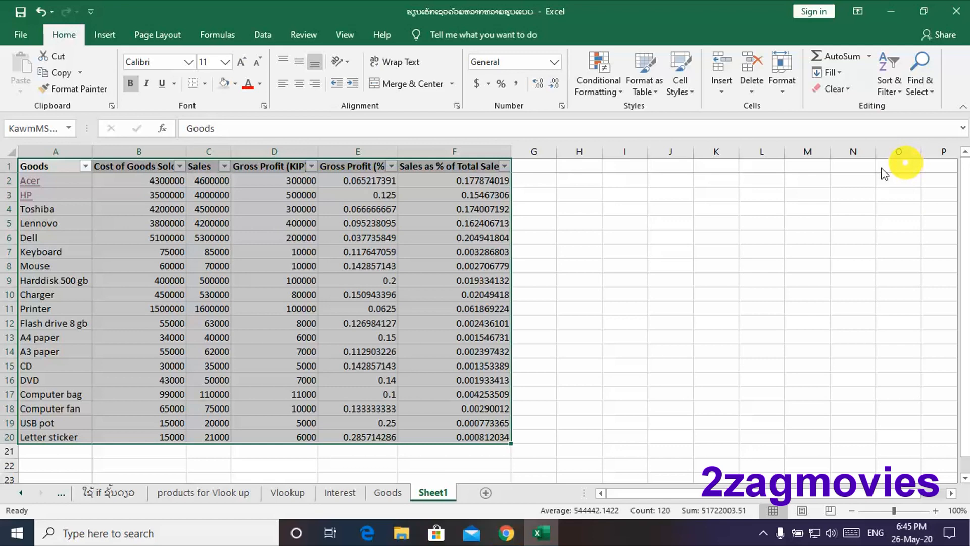
click(655, 248)
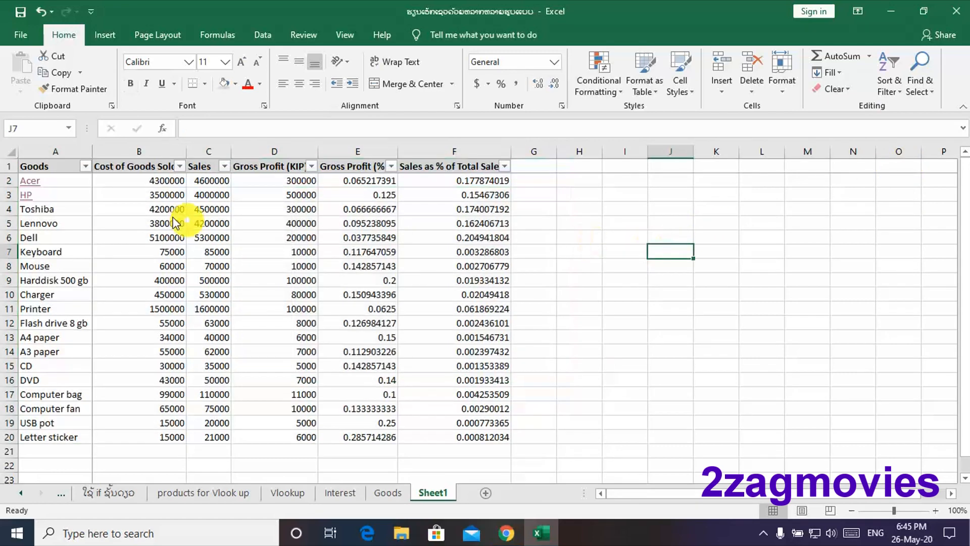
View the filter options of the Goods and Cost of Goods Sold columns, and turn the header filters off.
click(84, 167)
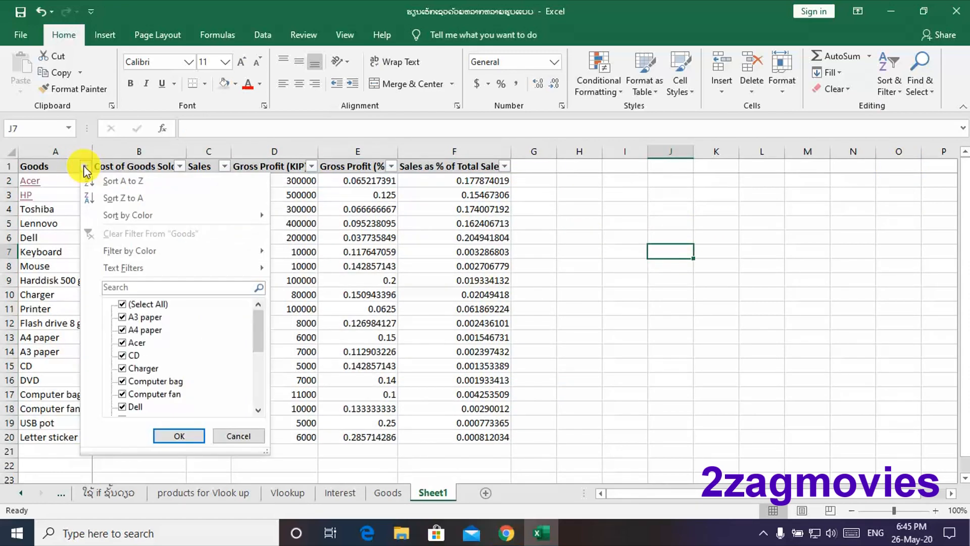
click(178, 166)
click(179, 166)
click(501, 216)
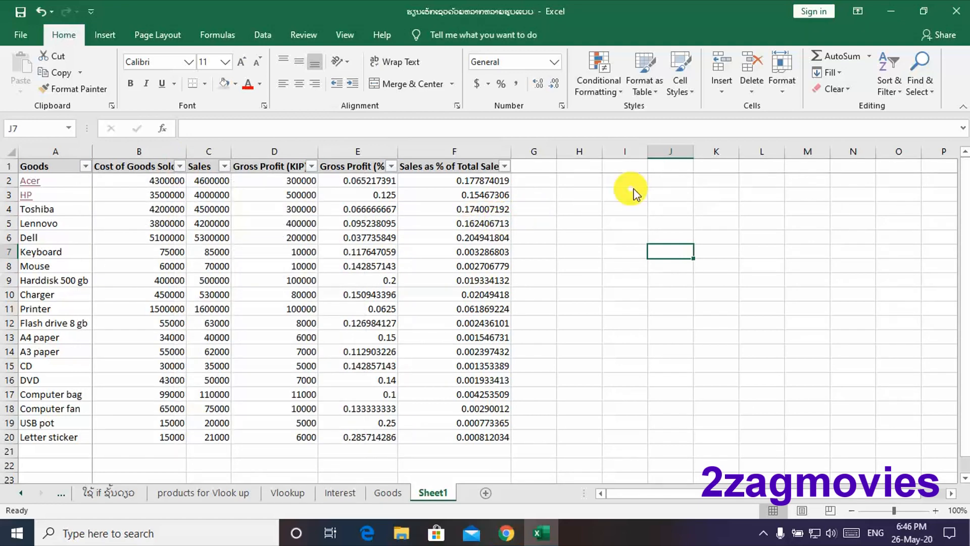
click(890, 94)
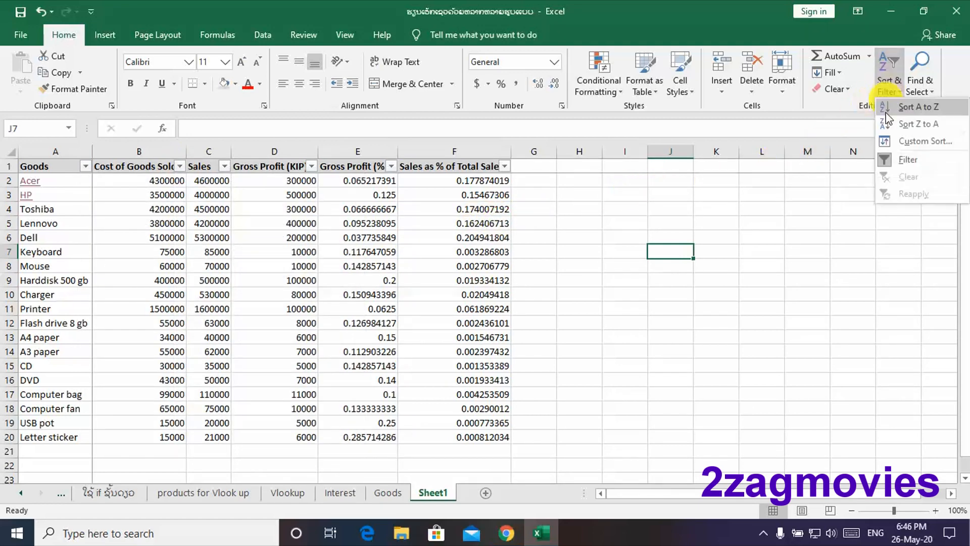
click(894, 162)
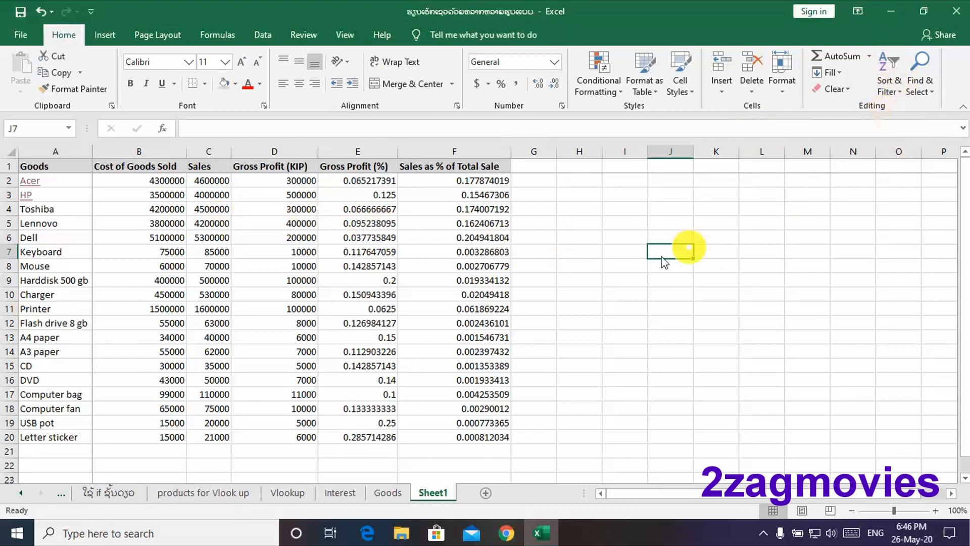
Select the goods data from the Goods header through the last row and column, and turn on its header filters.
click(303, 209)
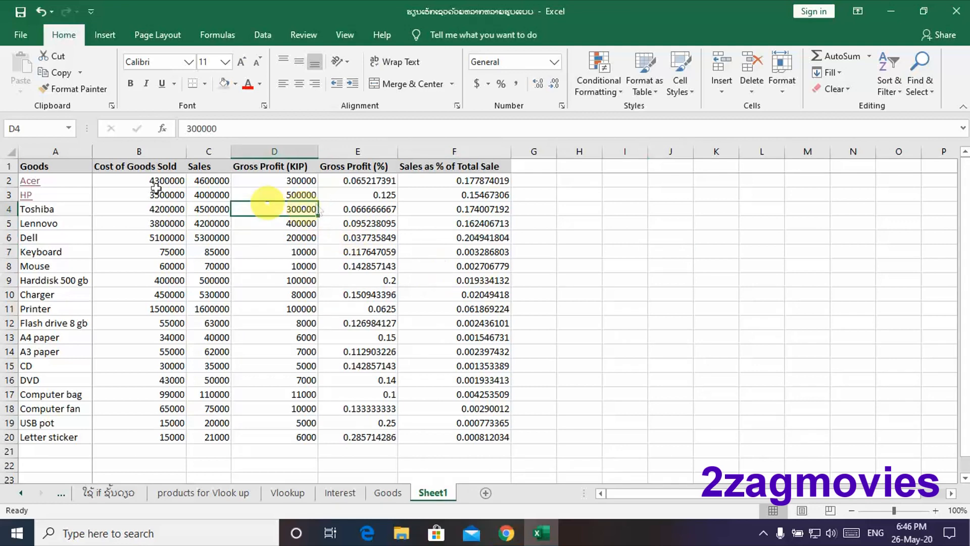
click(54, 167)
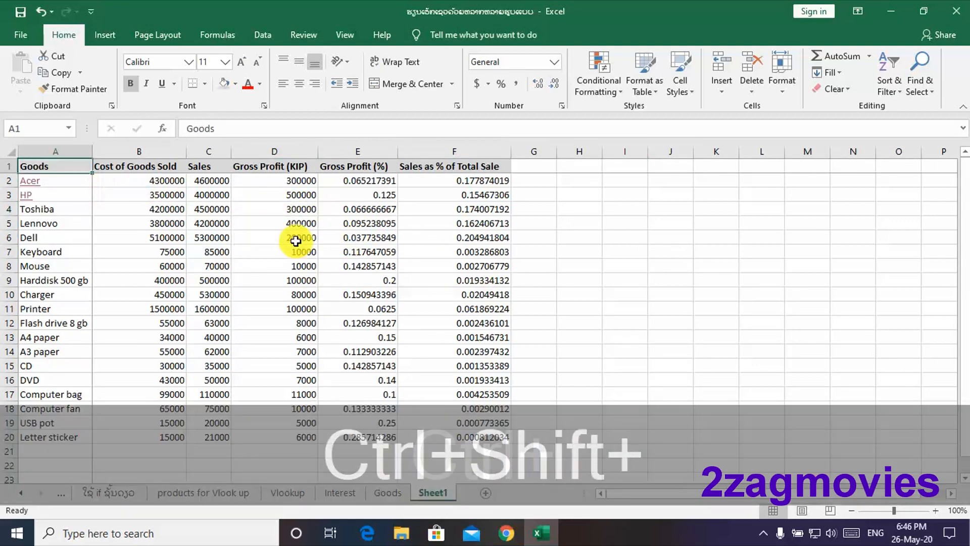
key(ctrl+shift+Right)
key(ctrl+shift+Down)
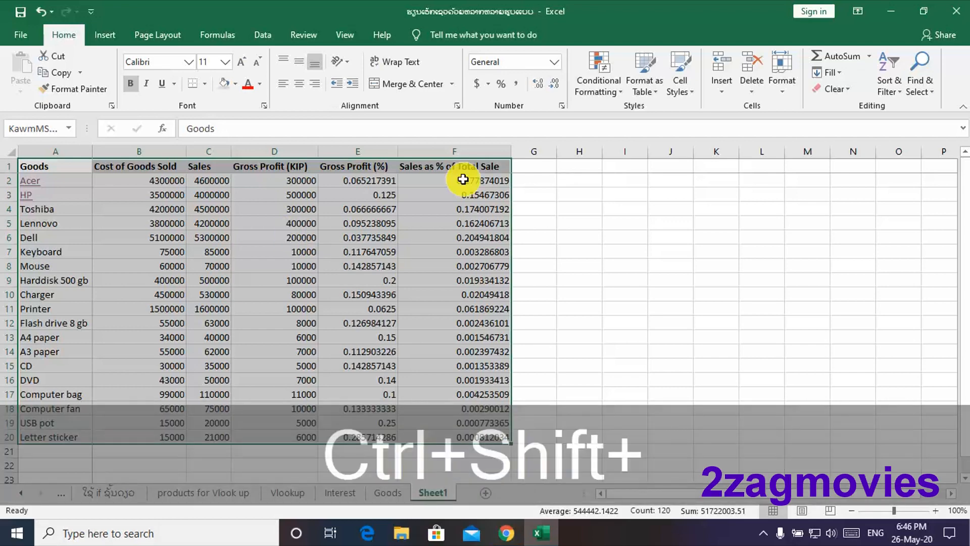
key(ctrl+shift+l)
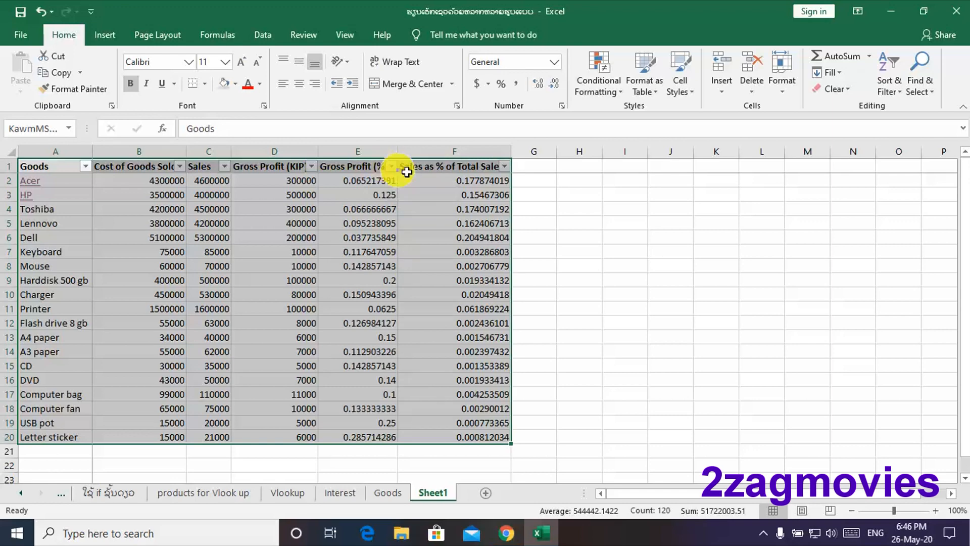
drag(445, 205, 575, 223)
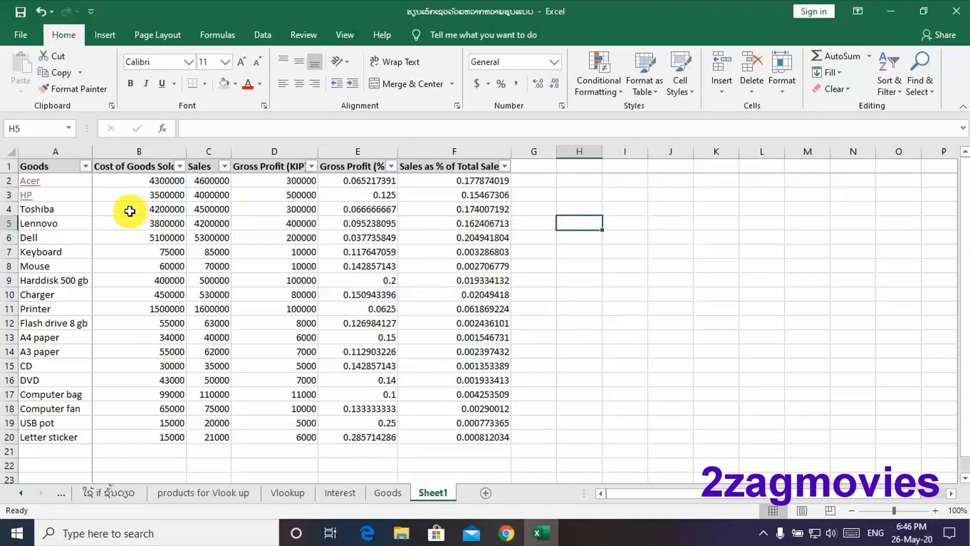
Copy the Toshiba cell, view the Paste Special options for cell I8 without pasting, and cancel the copy.
click(80, 211)
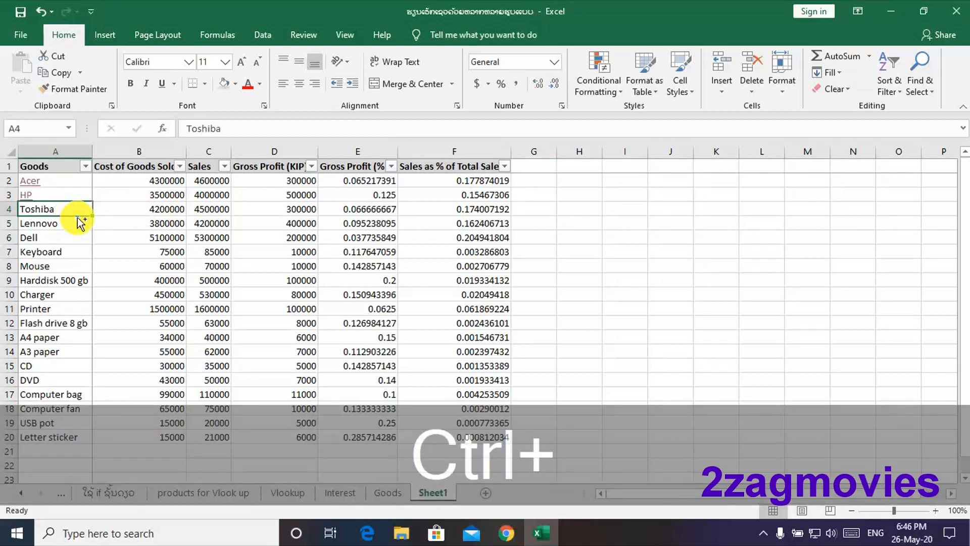
key(ctrl+c)
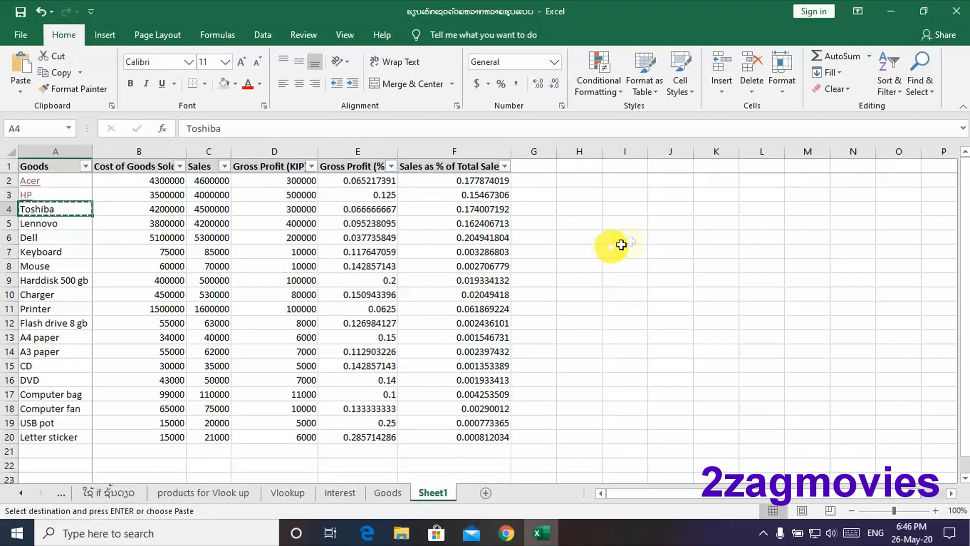
click(628, 209)
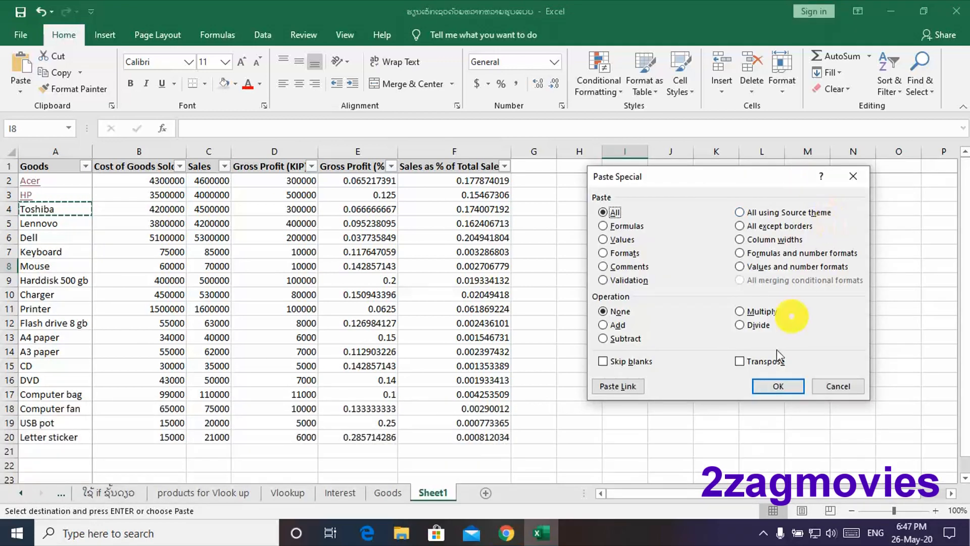
click(801, 387)
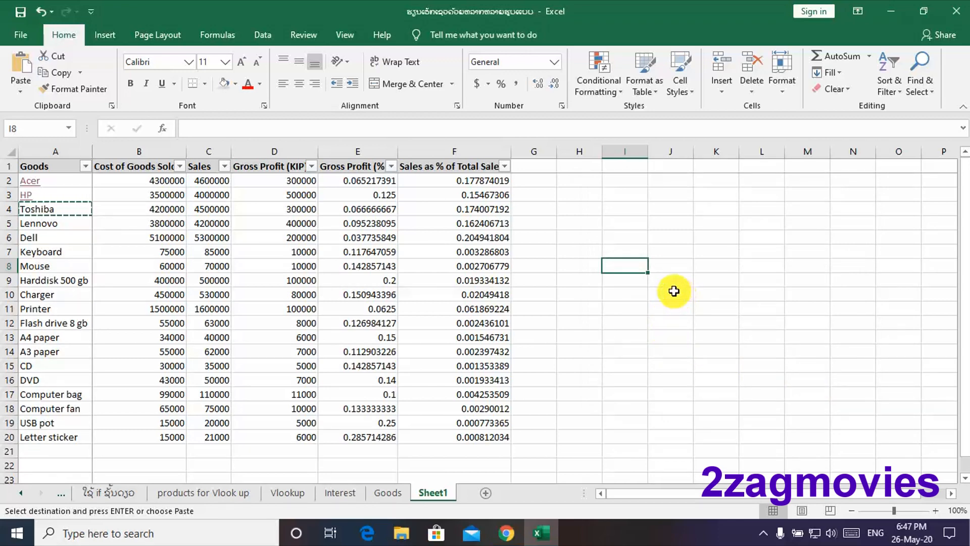
key(ctrl+alt+v)
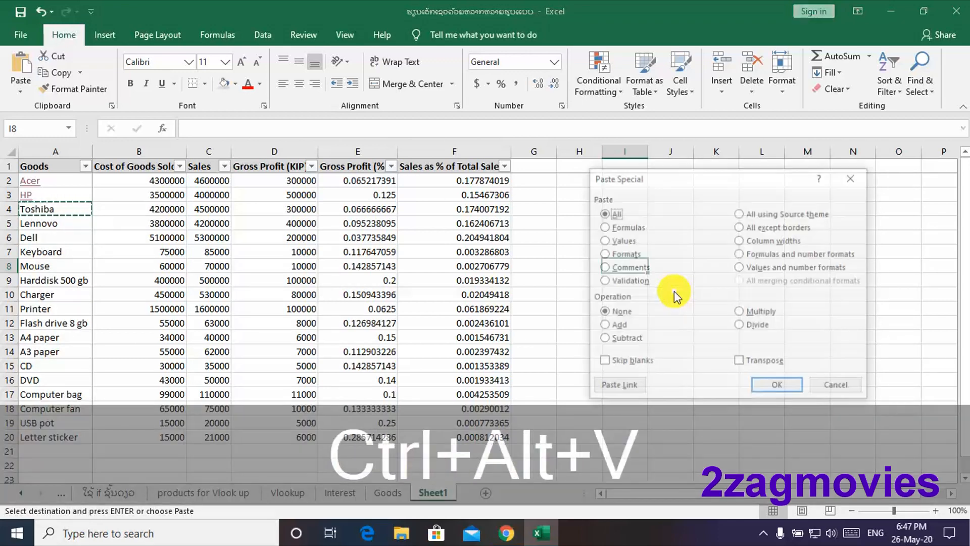
click(854, 177)
click(753, 248)
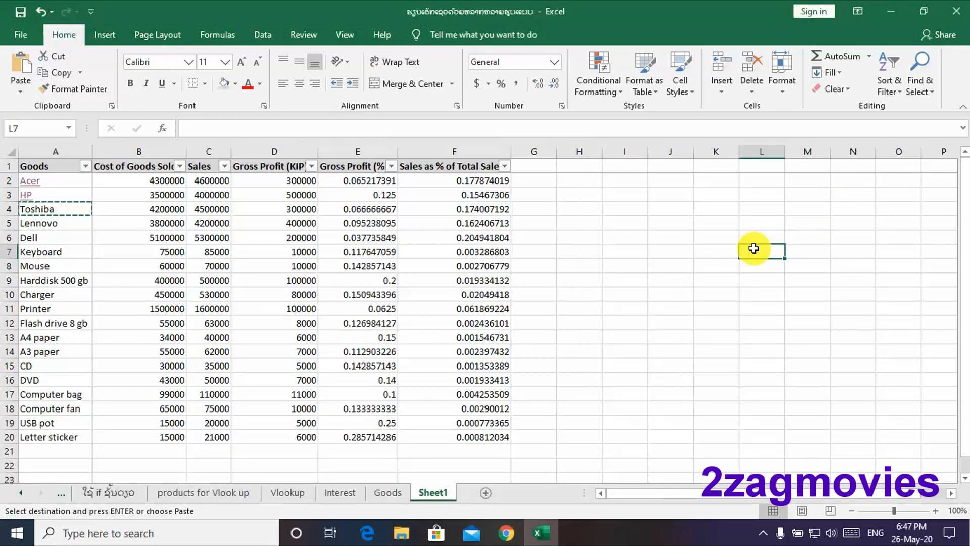
key(Escape)
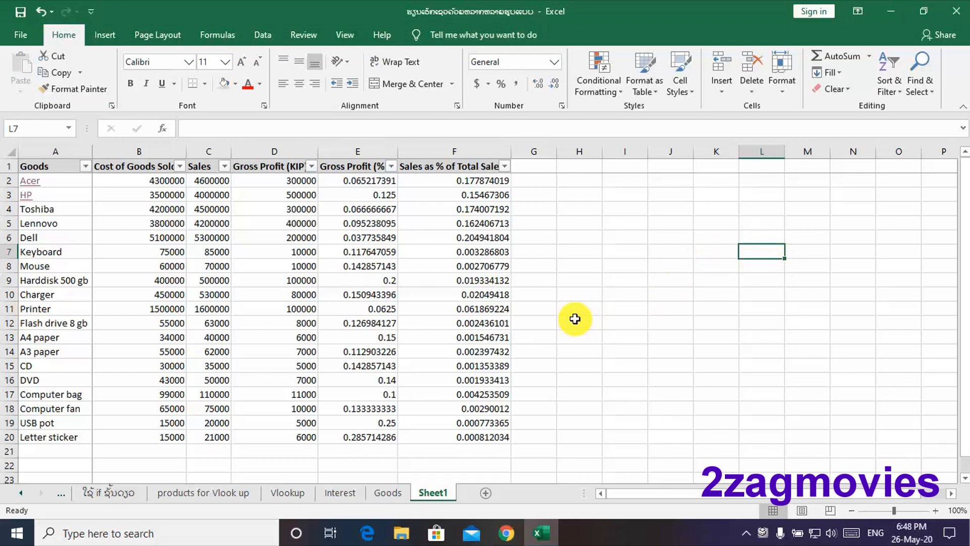
Create a table with headers from the range A1:F20, starting from the empty cell L7.
key(ctrl)
key(ctrl+l)
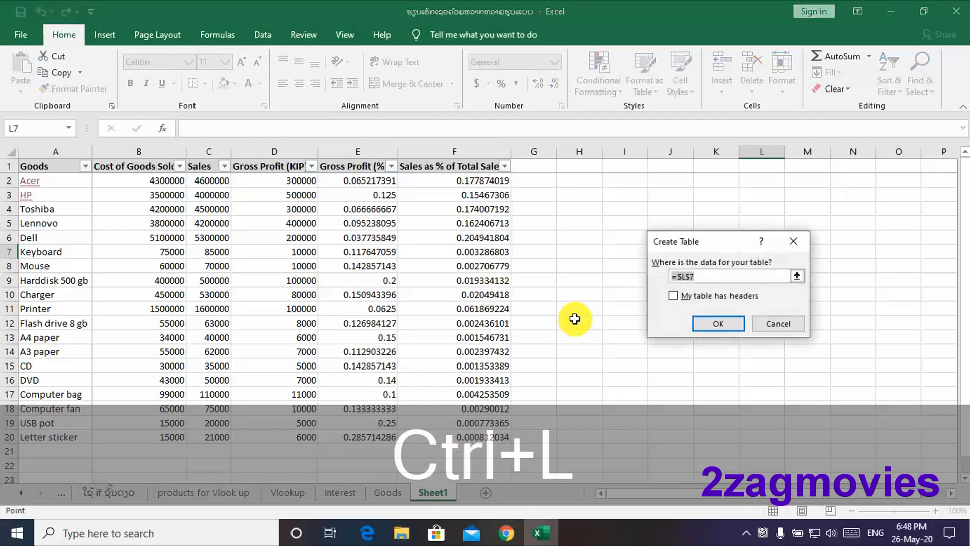
drag(697, 242, 643, 195)
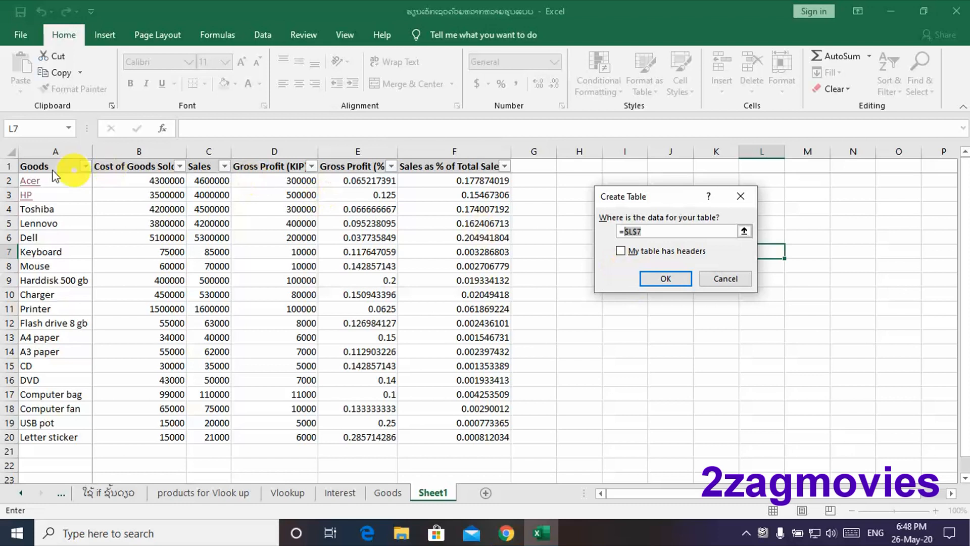
drag(26, 167, 505, 416)
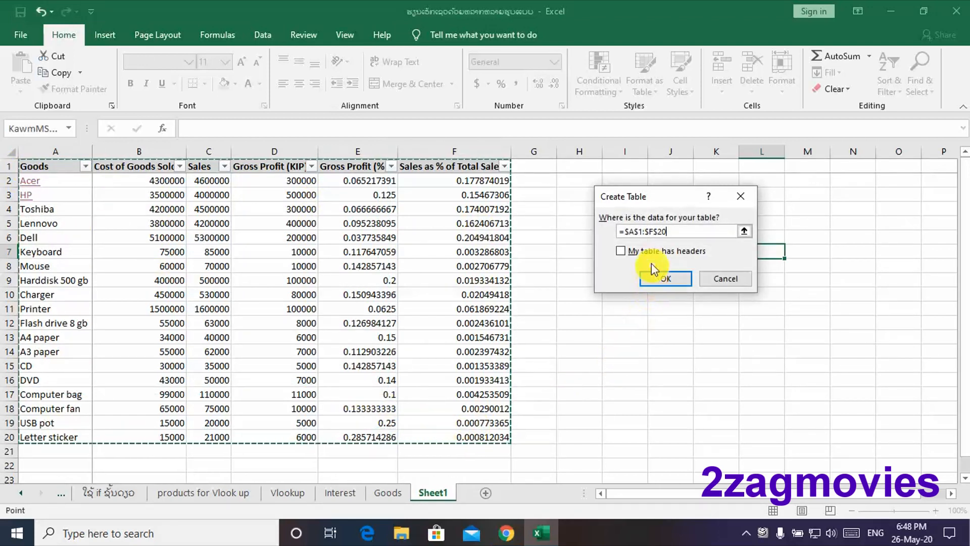
click(621, 250)
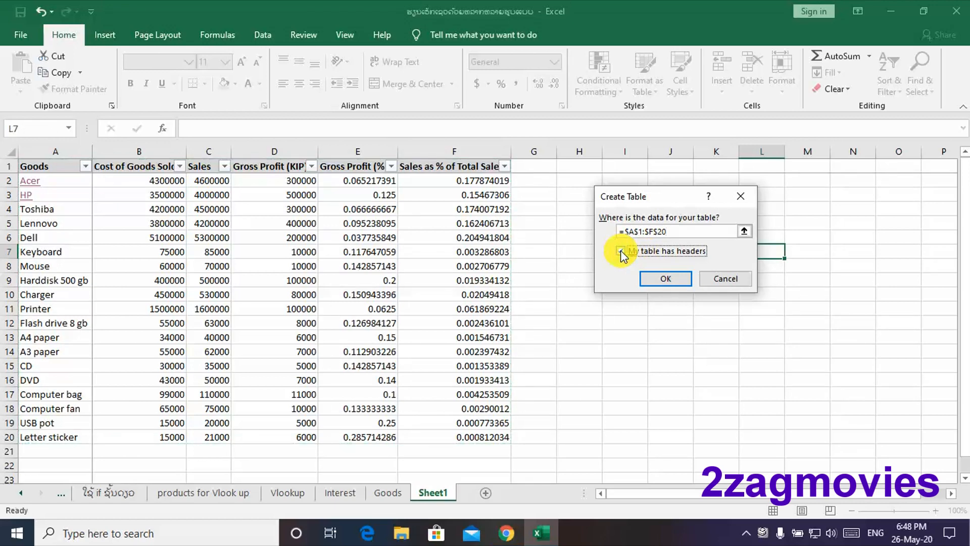
click(664, 281)
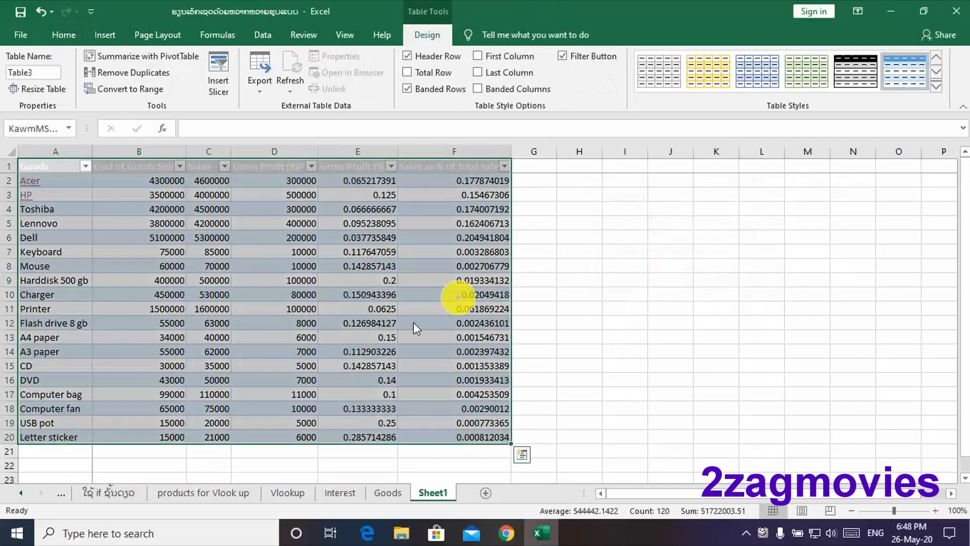
Undo the table creation on the goods data.
click(460, 267)
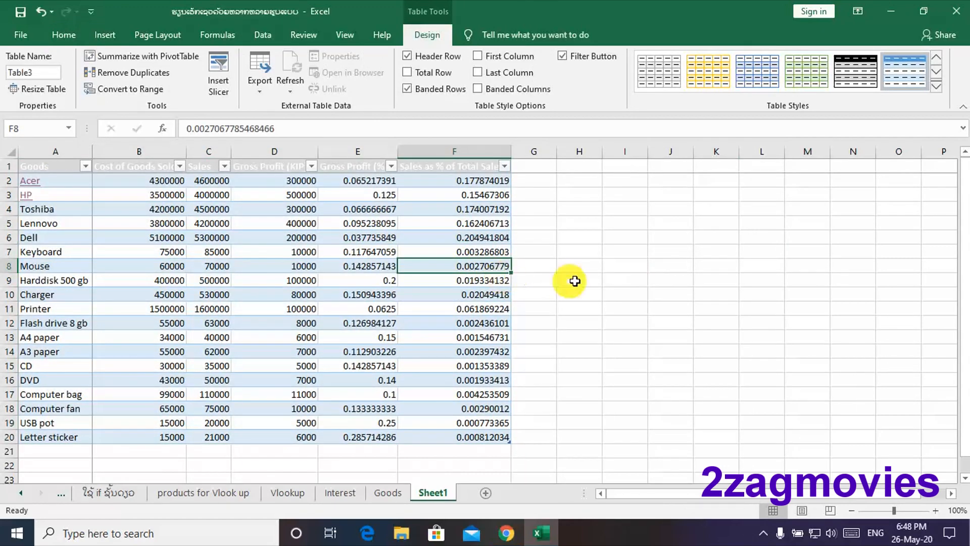
key(ctrl+z)
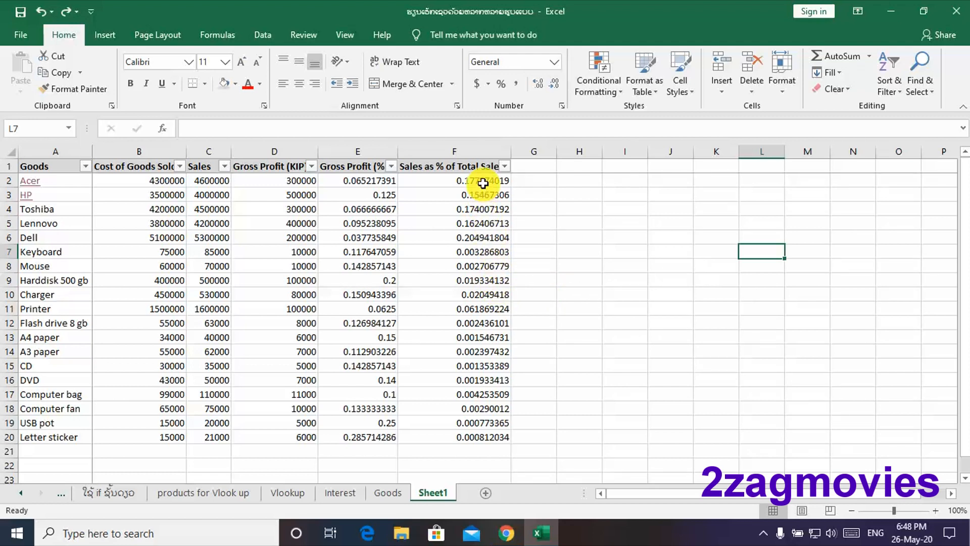
Copy the Sales as % of Total Sales values in F2:F20 and paste them into column G starting at G2.
drag(483, 182, 472, 427)
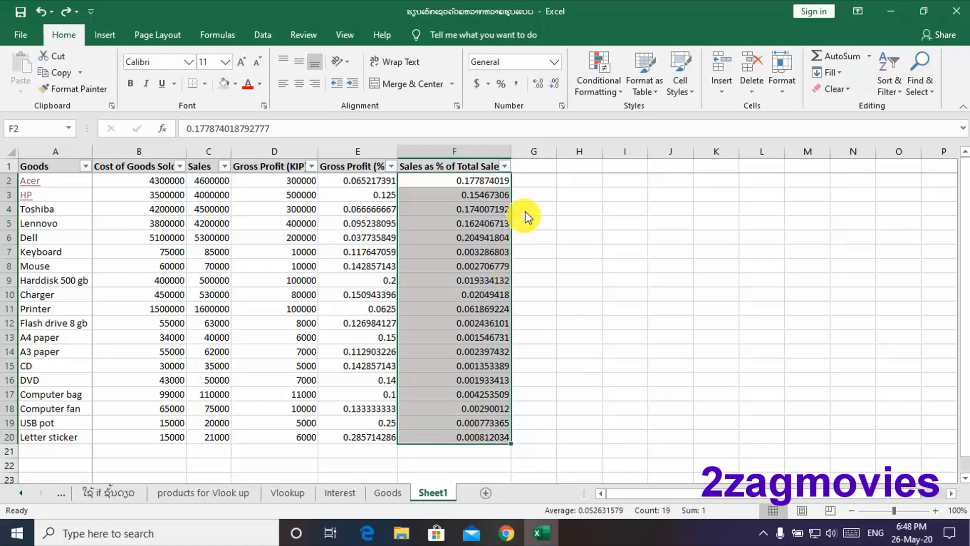
click(535, 183)
drag(480, 181, 486, 437)
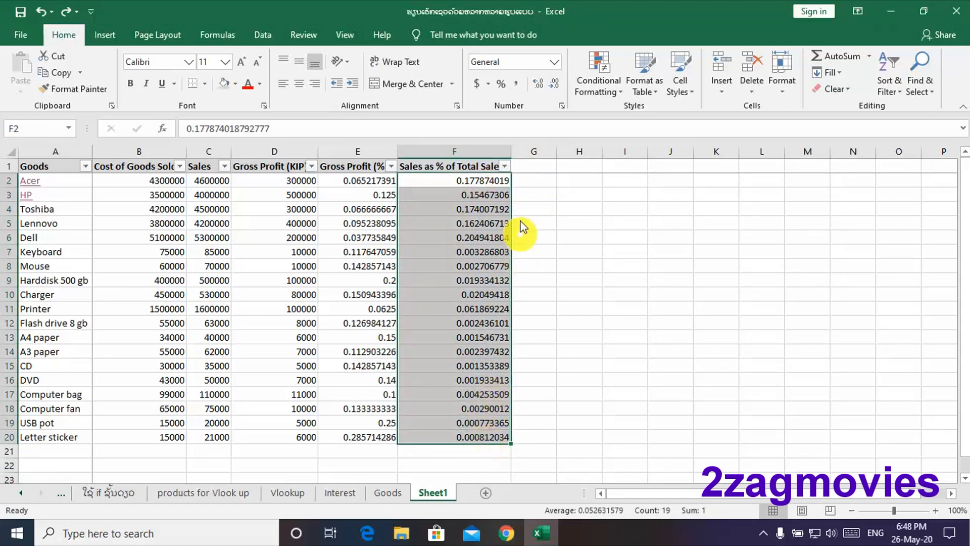
click(531, 183)
drag(484, 180, 476, 439)
key(ctrl+c)
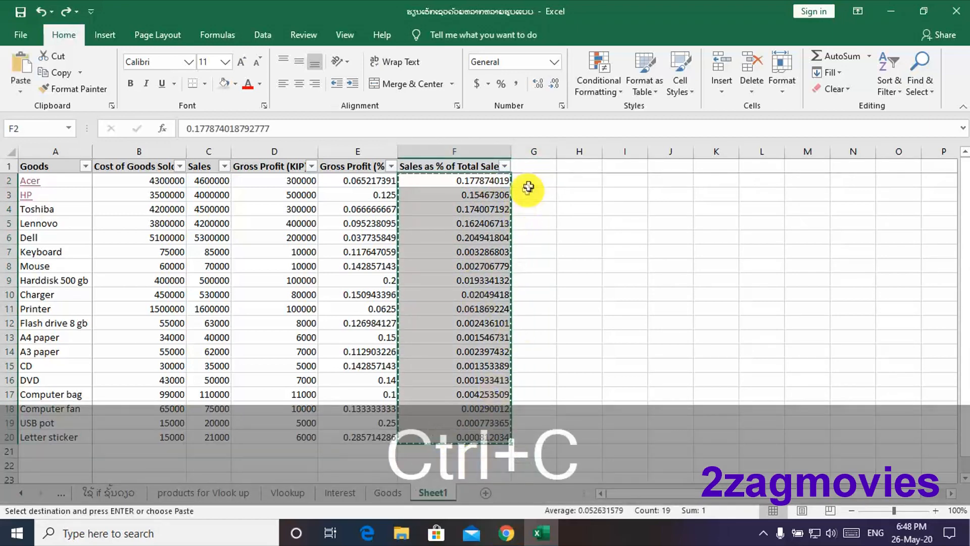
click(529, 186)
key(ctrl+v)
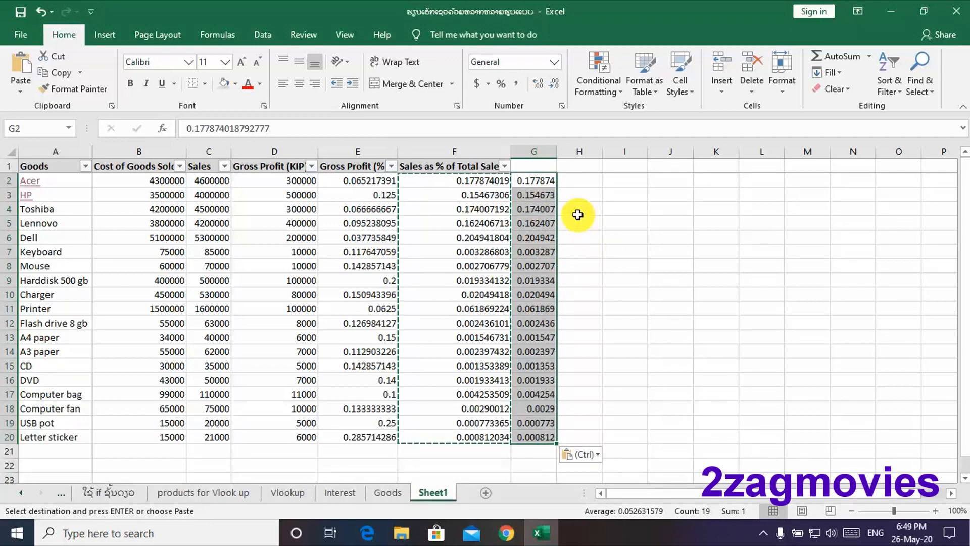
Undo the paste in column G and cancel the copy of F2:F20.
key(Escape)
key(ctrl+z)
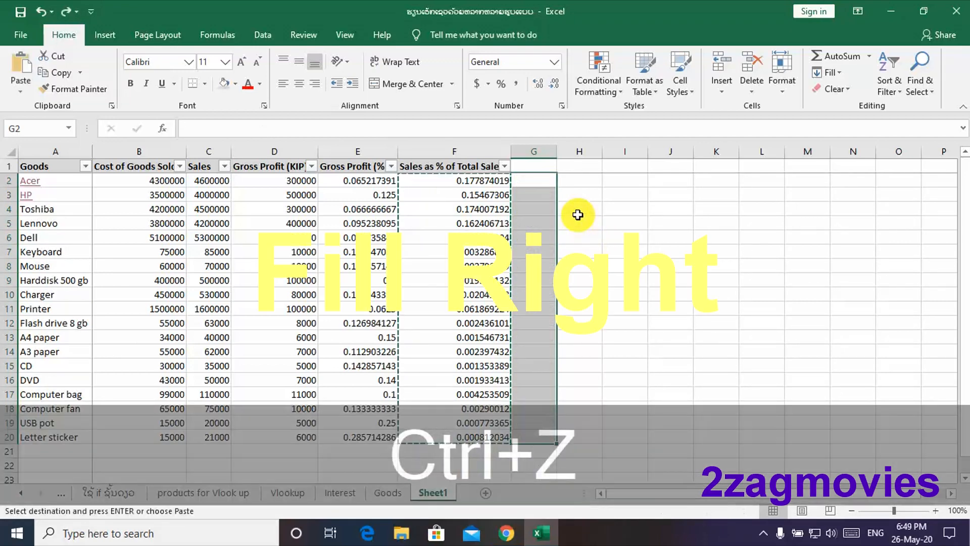
key(Escape)
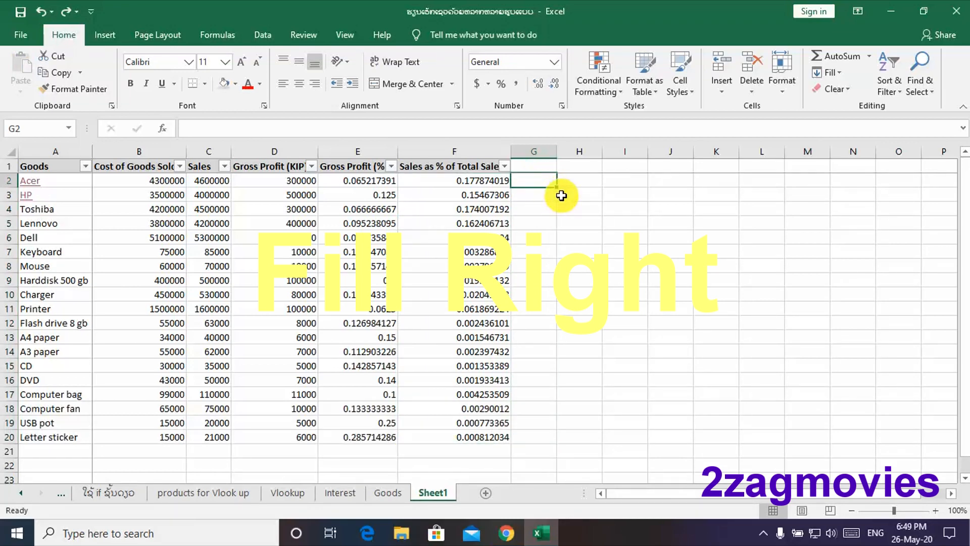
Use Fill Right to fill G2:G20 with the Sales as % of Total Sales values from column F.
key(ctrl+r)
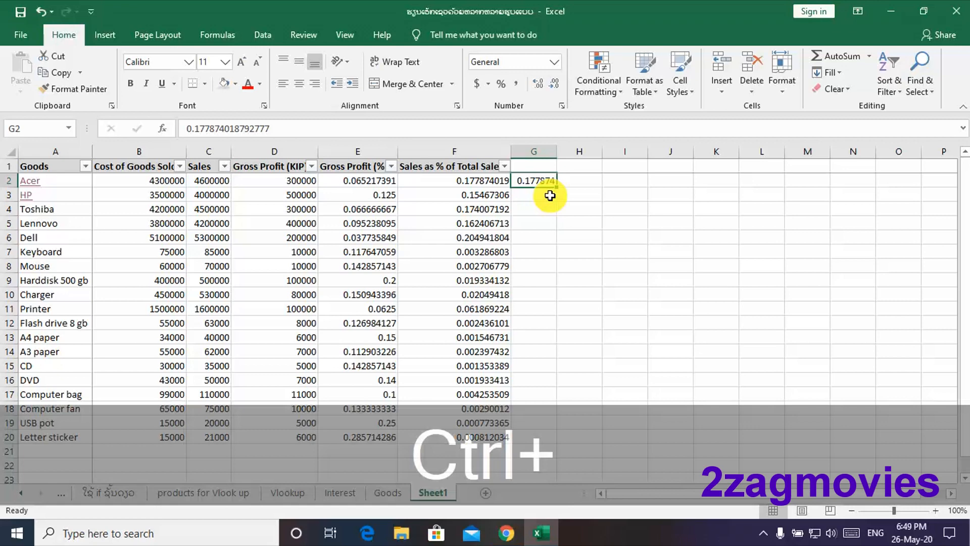
key(ctrl+z)
drag(530, 181, 521, 436)
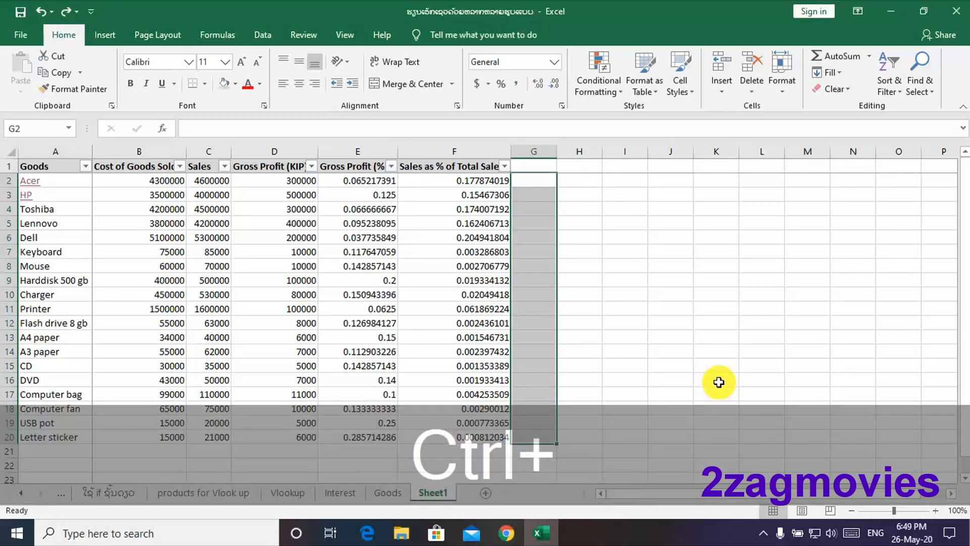
key(ctrl+r)
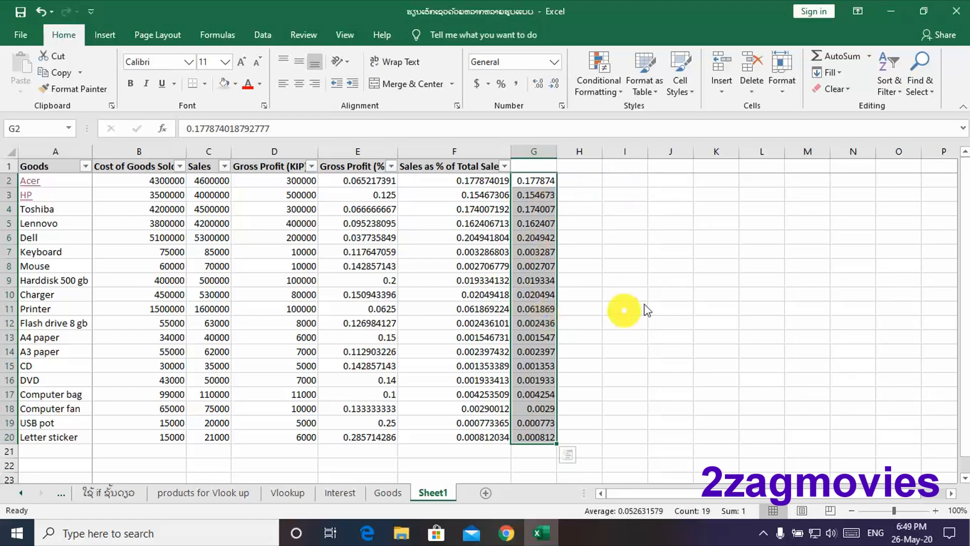
click(621, 309)
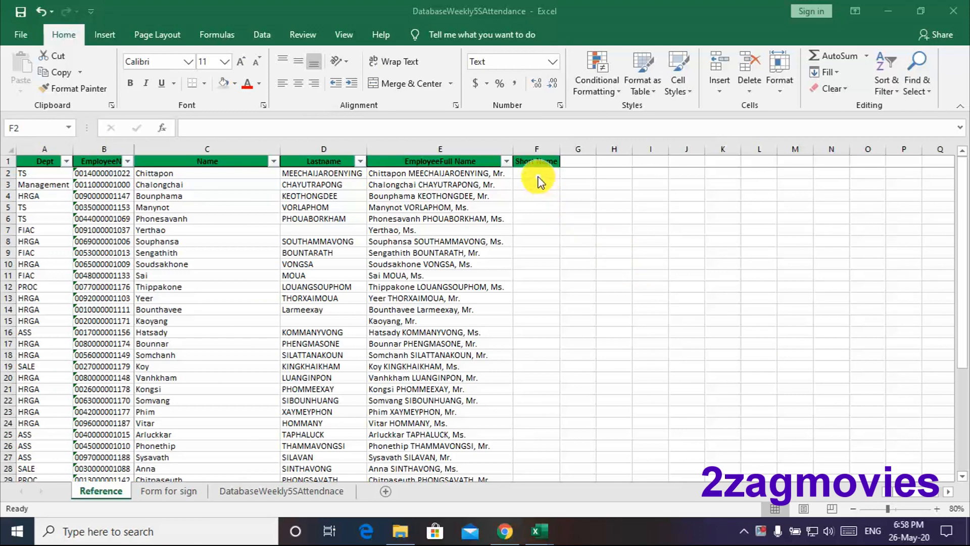
Examine the employee list on the Reference sheet, including the full names and the Short Name column.
scroll(430, 222, down, 7)
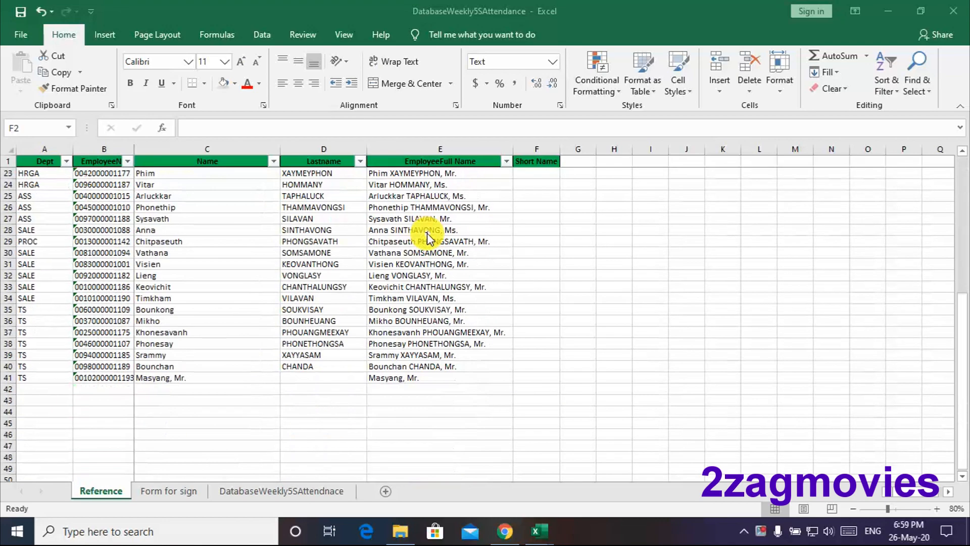
scroll(426, 228, up, 7)
click(526, 178)
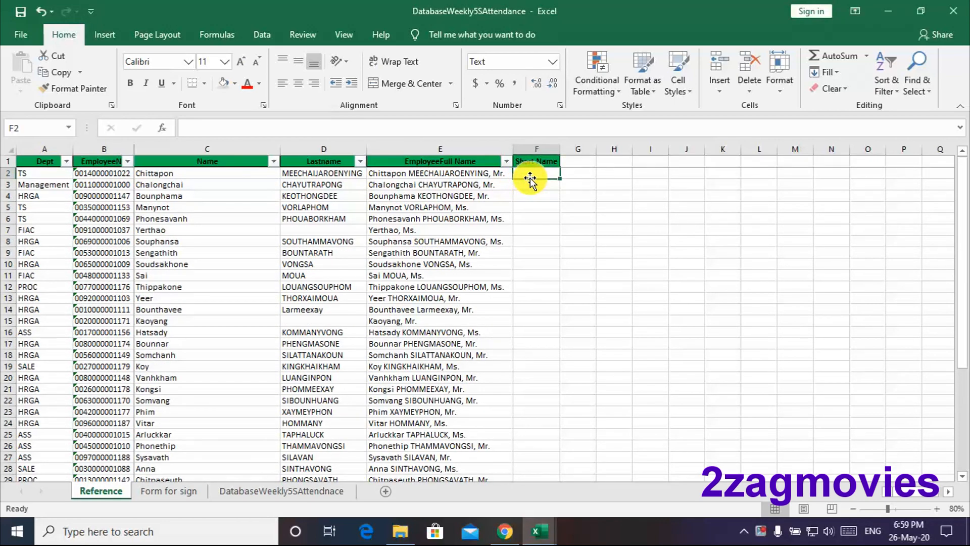
click(531, 164)
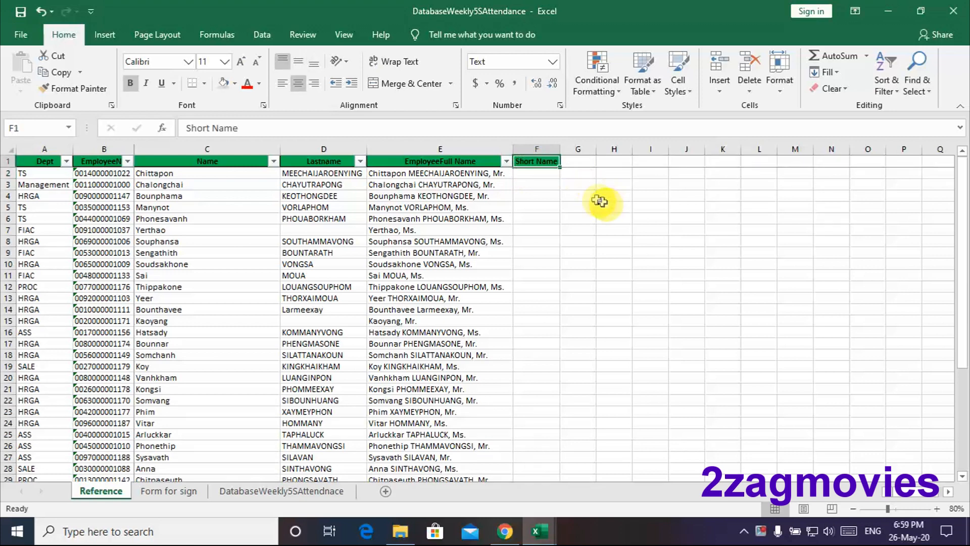
click(534, 173)
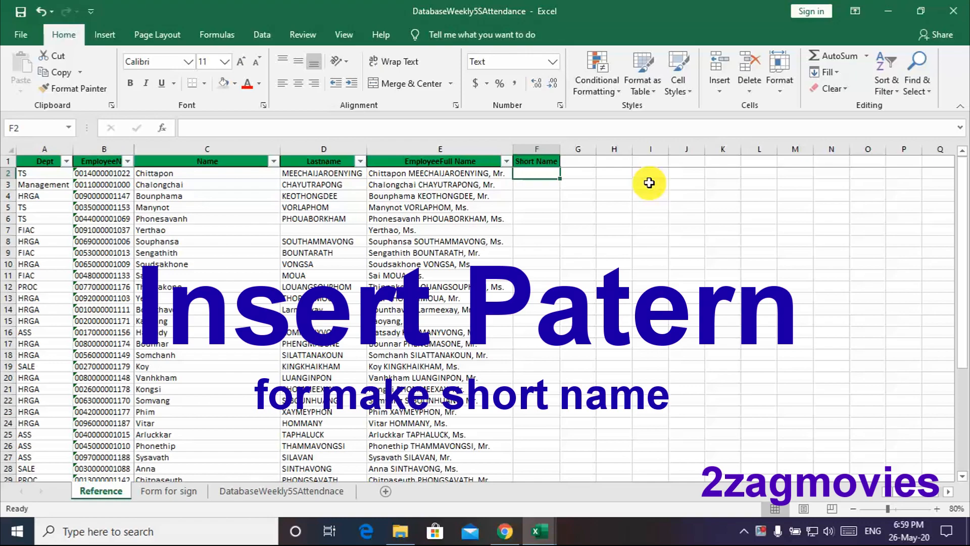
scroll(440, 238, down, 6)
scroll(440, 245, up, 4)
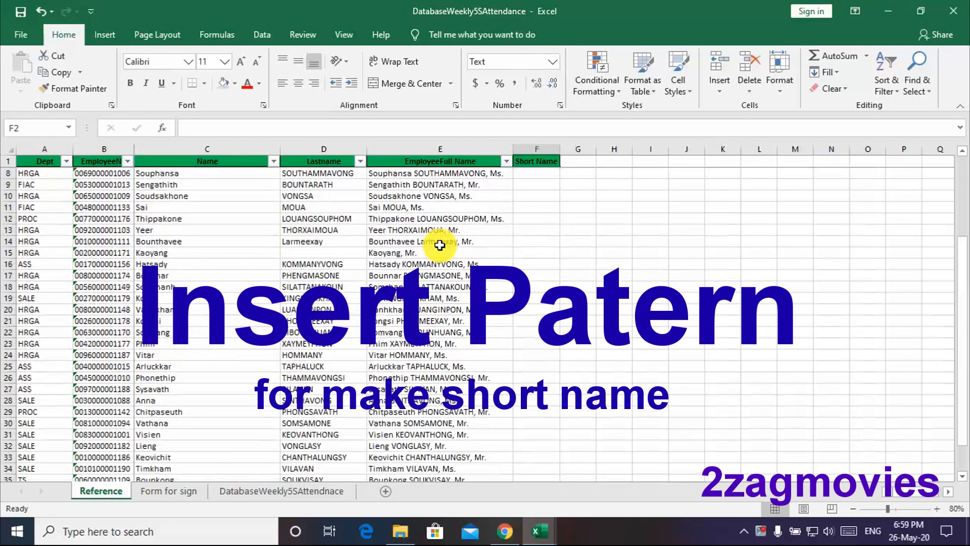
scroll(440, 245, up, 2)
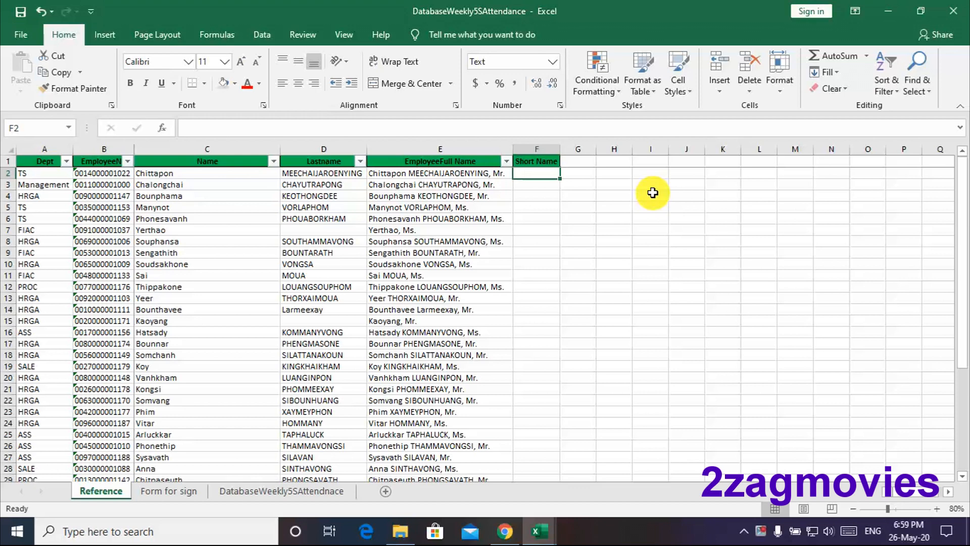
click(447, 174)
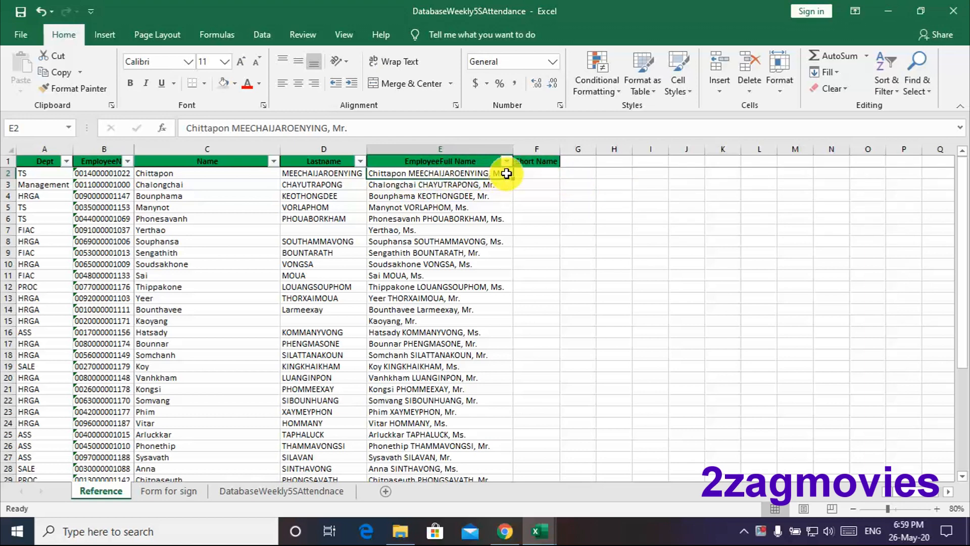
In F2, enter the first employee's short name: the first two letters of the first name and of the last name, followed by ",Mr".
click(530, 174)
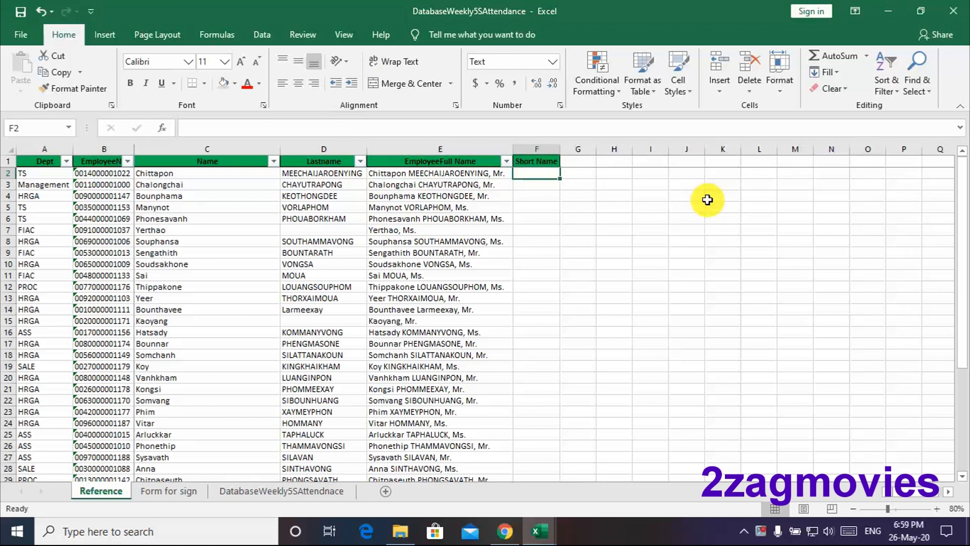
key(shift)
text(Ch)
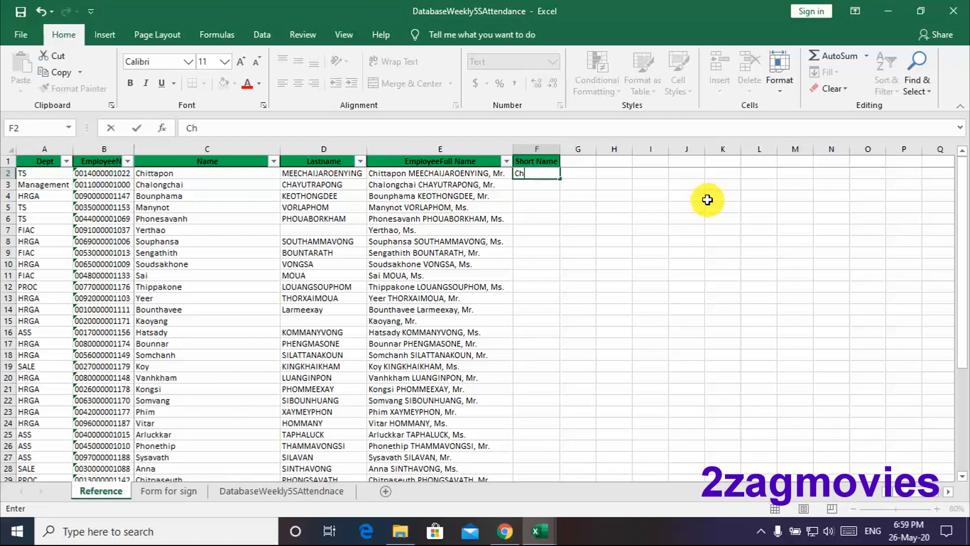
text(ME)
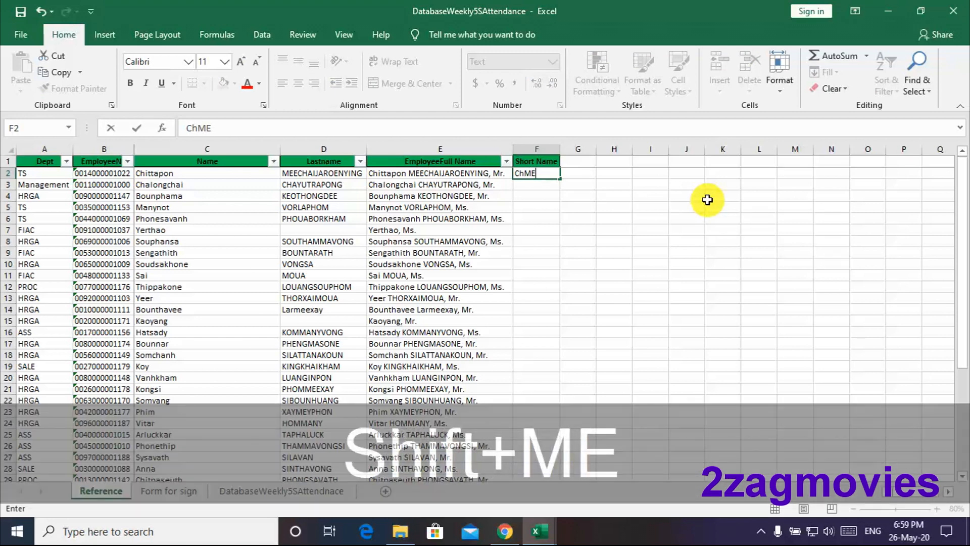
text(,Mr)
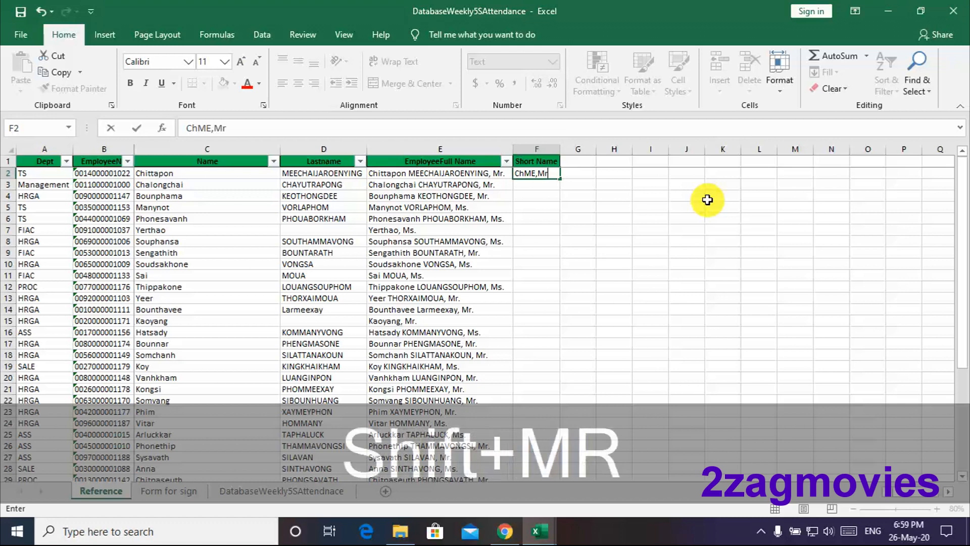
key(Return)
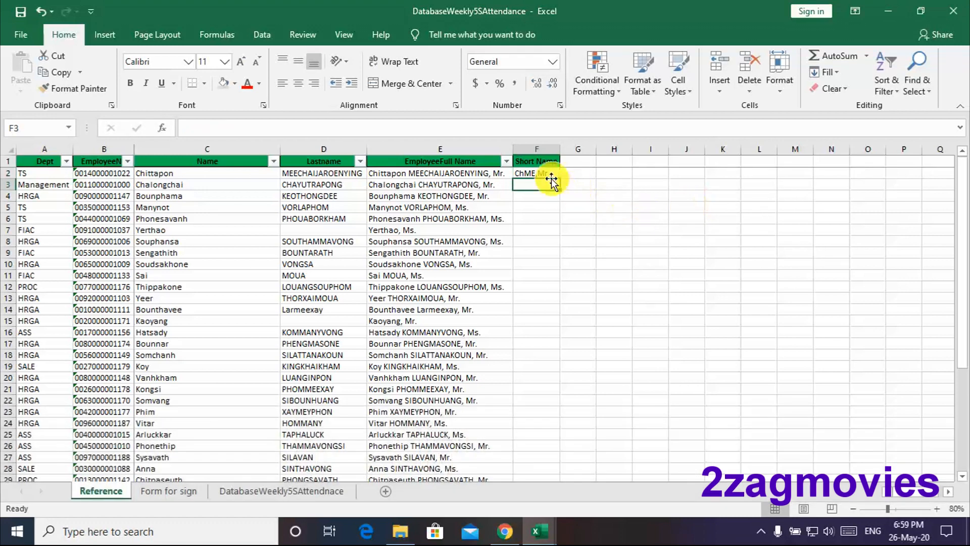
click(549, 173)
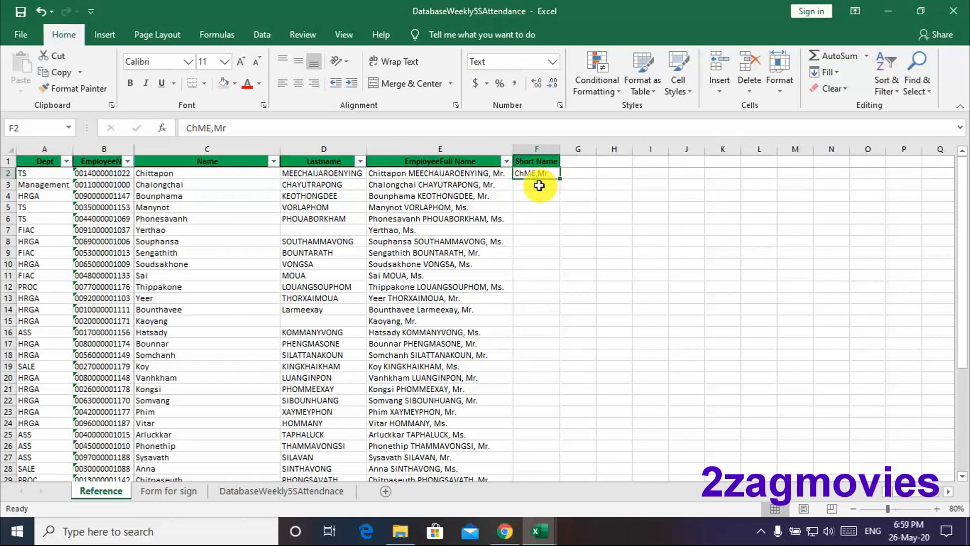
click(537, 182)
drag(538, 183, 534, 460)
click(616, 354)
scroll(591, 314, up, 5)
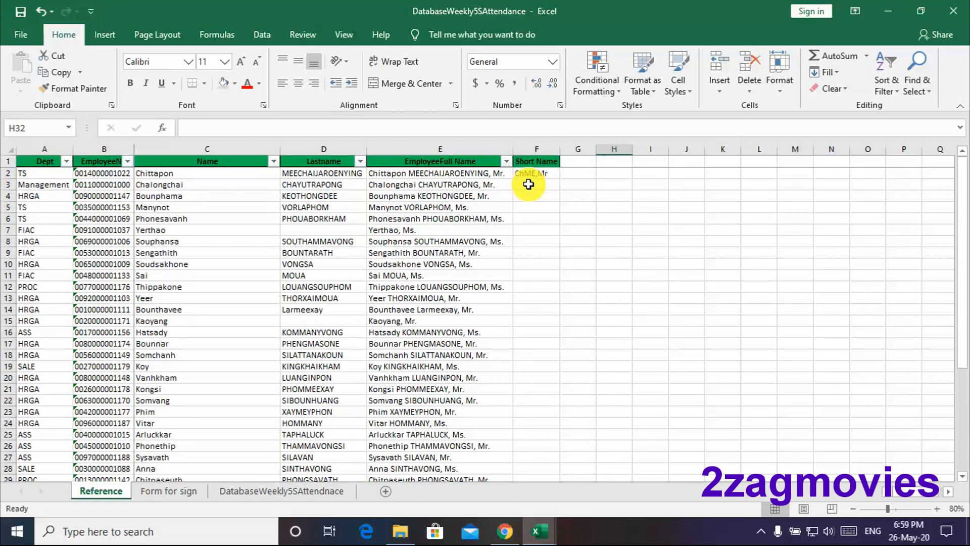
click(535, 275)
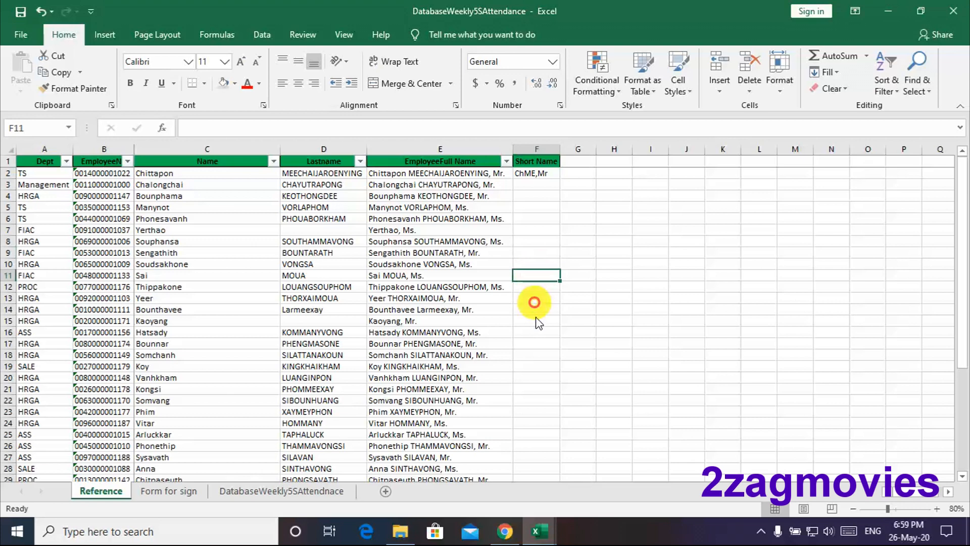
click(537, 377)
Flash Fill the Short Name column from F3 down to the end of the employee list and check the filled rows.
click(523, 185)
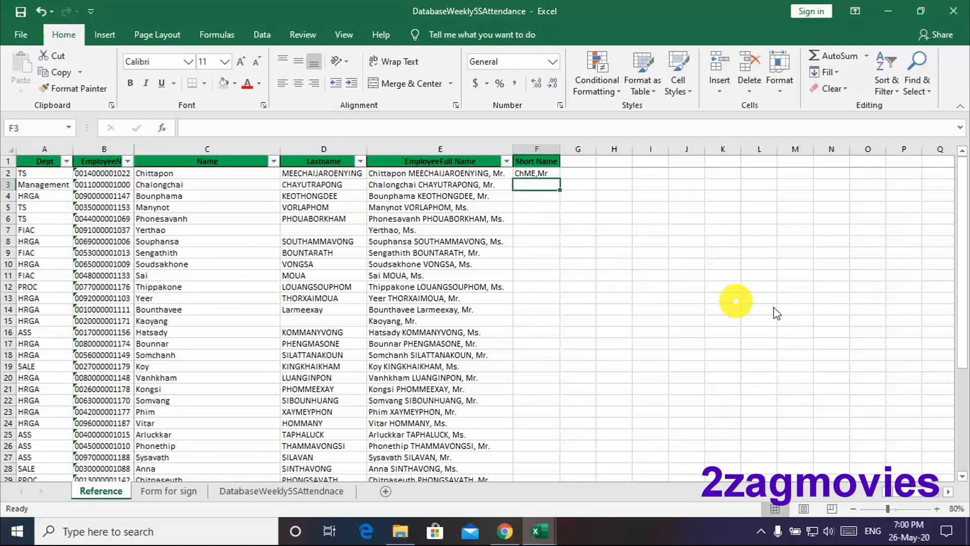
drag(535, 184, 536, 470)
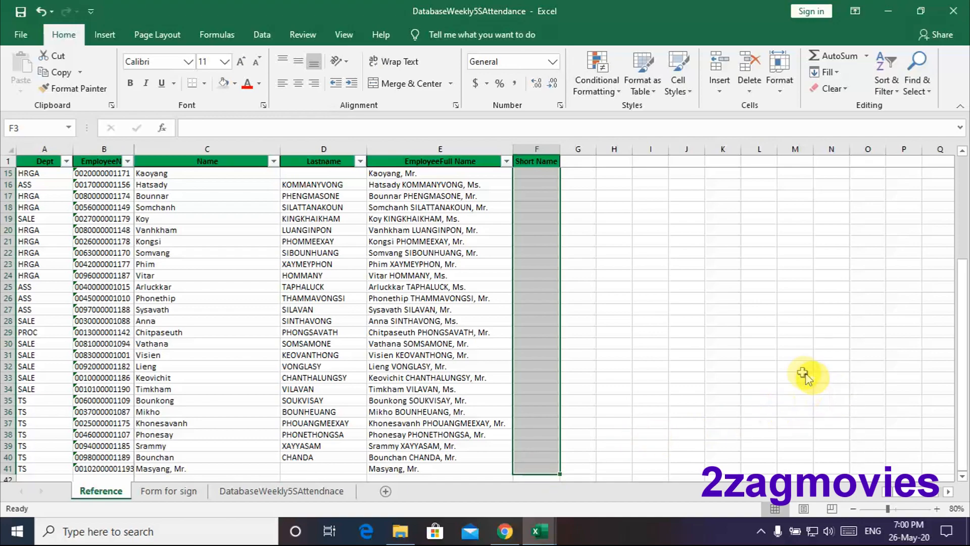
key(ctrl+e)
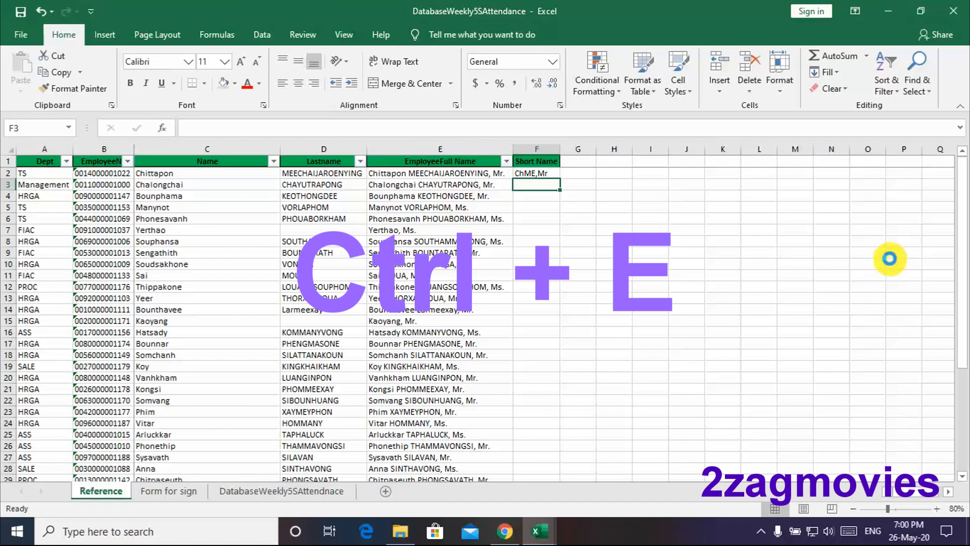
scroll(652, 255, down, 7)
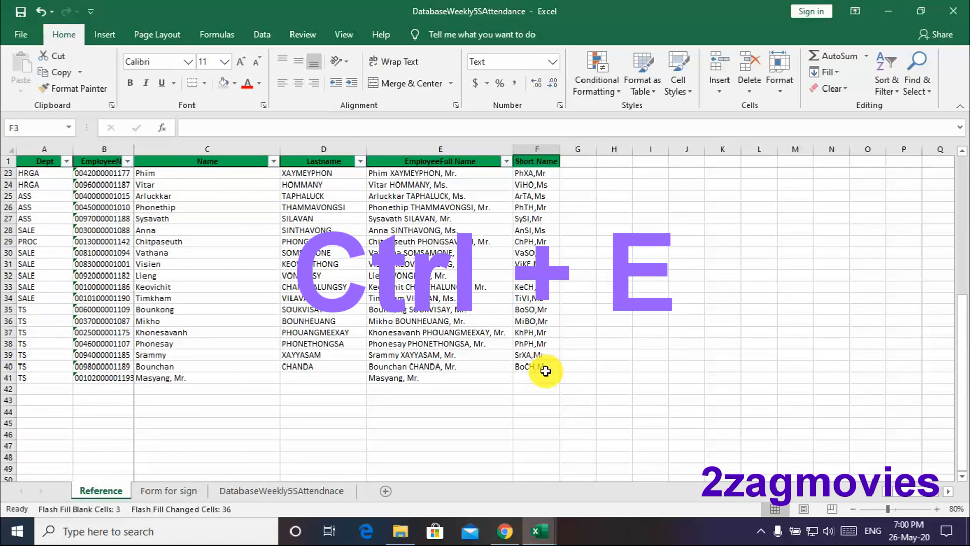
scroll(546, 354, up, 7)
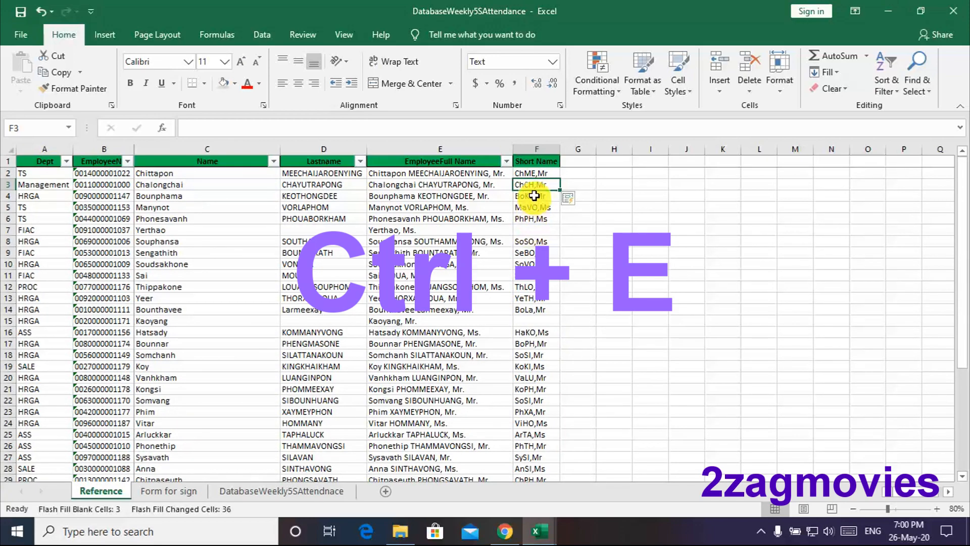
scroll(505, 298, down, 5)
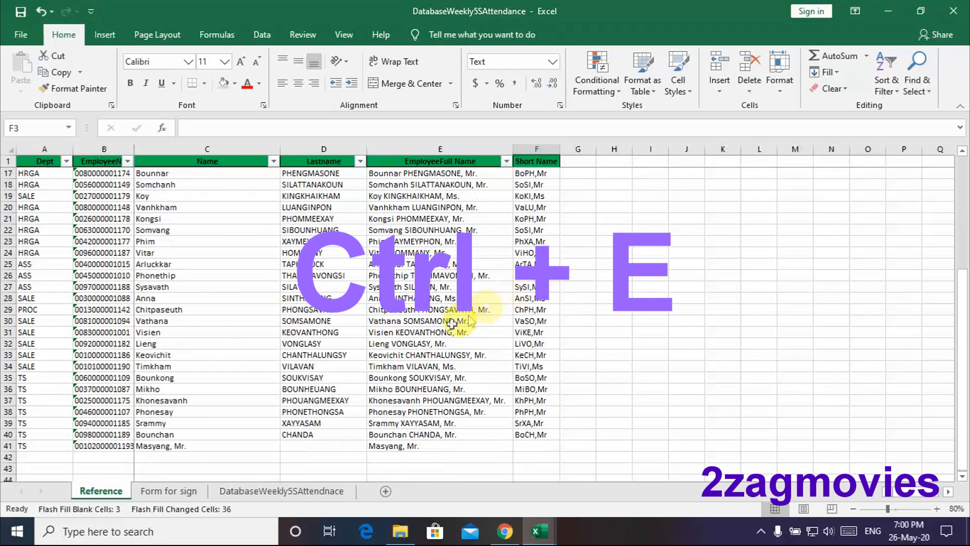
scroll(543, 394, up, 5)
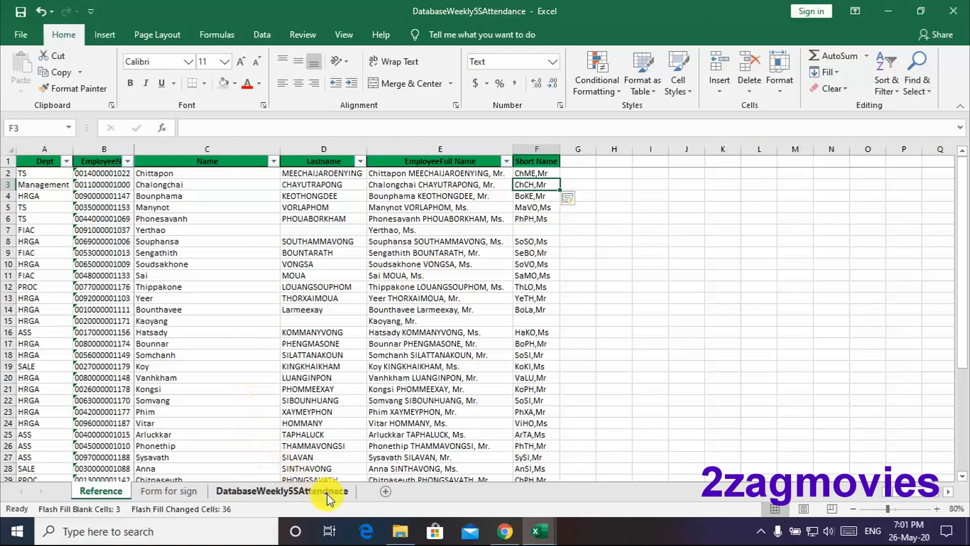
Switch back to the workbook with the goods table and open its Sheet1 sheet.
mouse_move(540, 531)
click(509, 499)
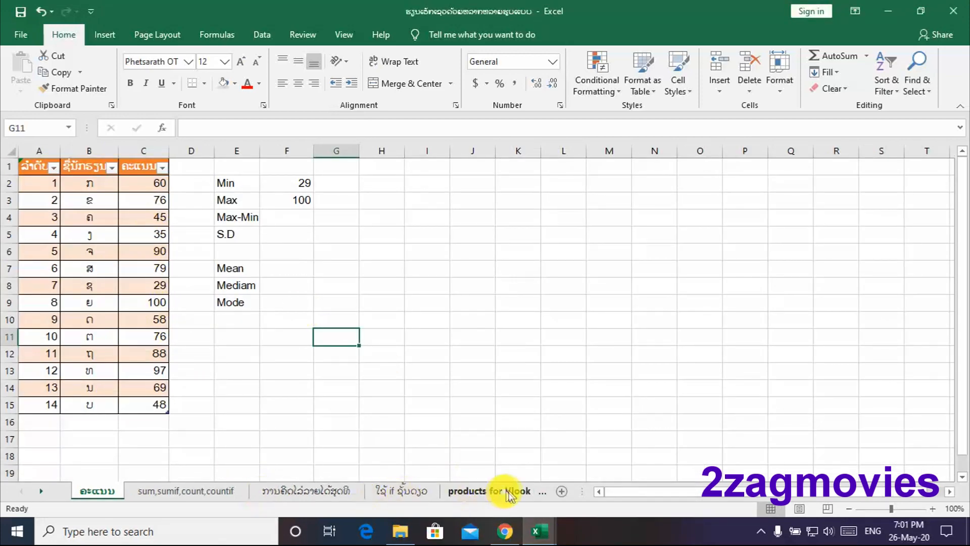
click(543, 491)
click(533, 494)
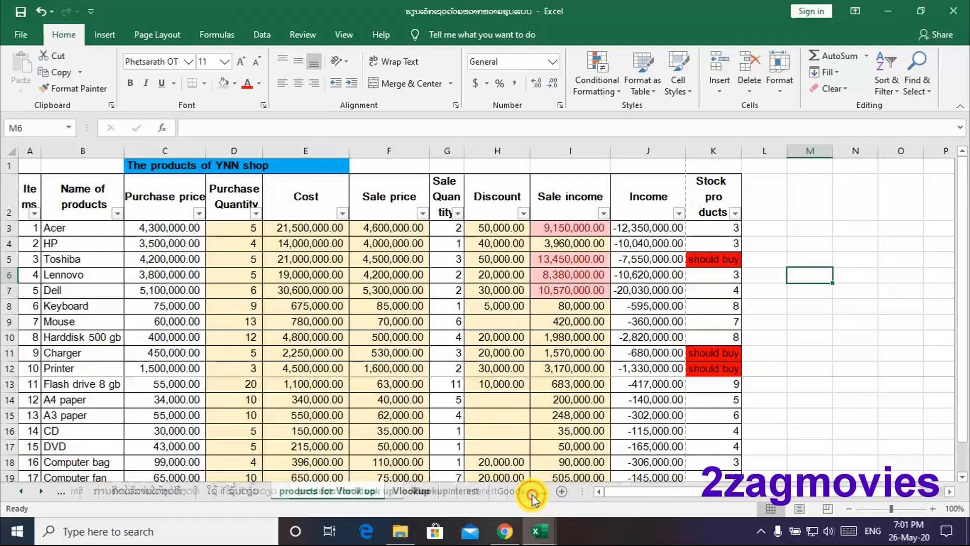
click(528, 494)
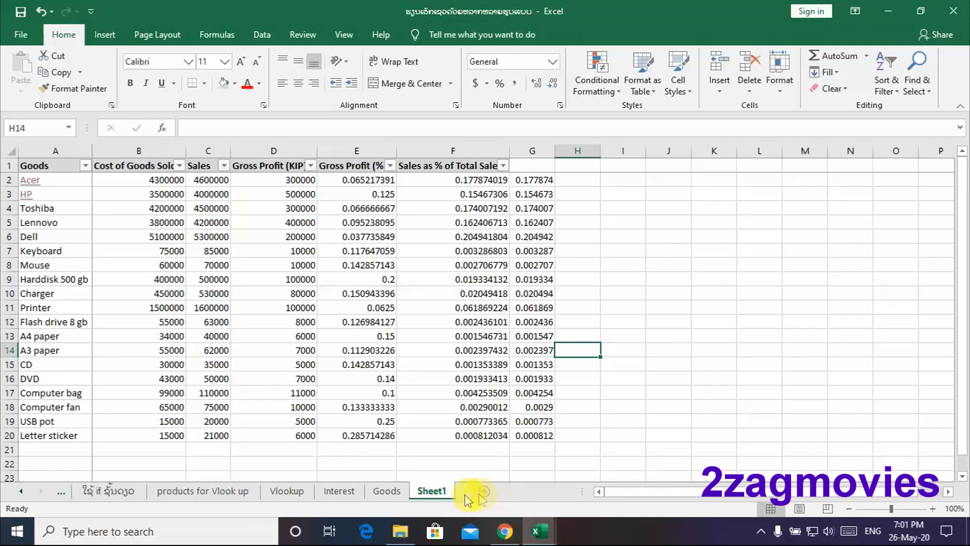
Apply the date format to the Gross Profit (KIP) cells D14 and D16, and the currency format to D15.
click(263, 351)
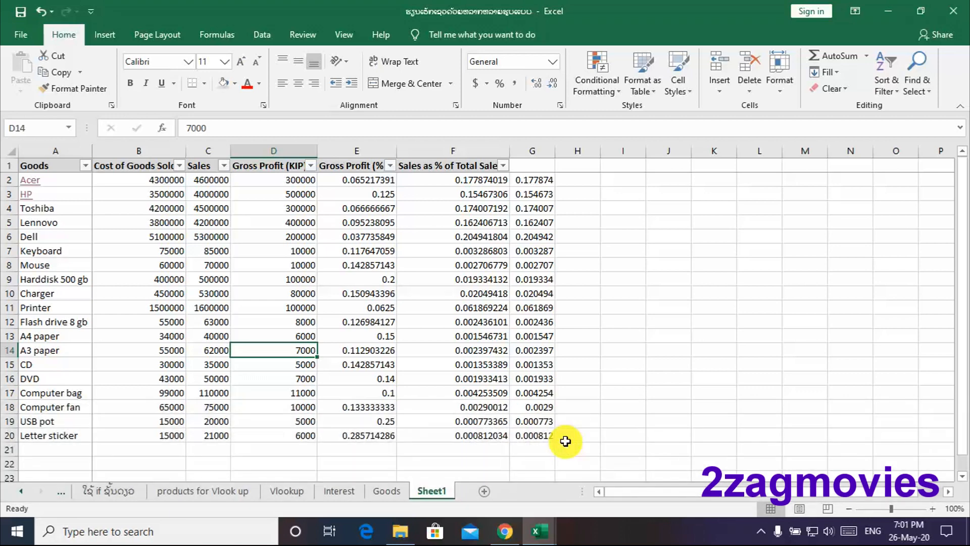
key(ctrl+shift+3)
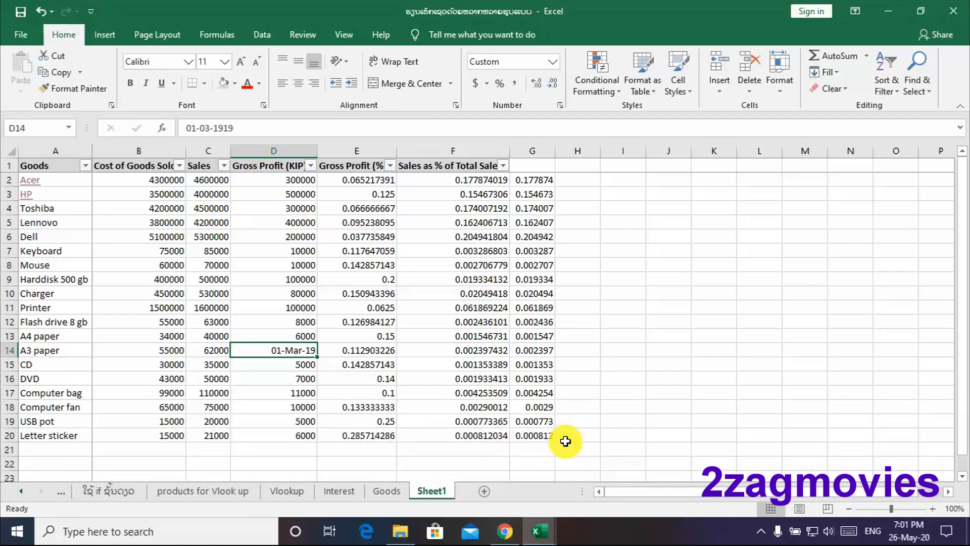
key(Down)
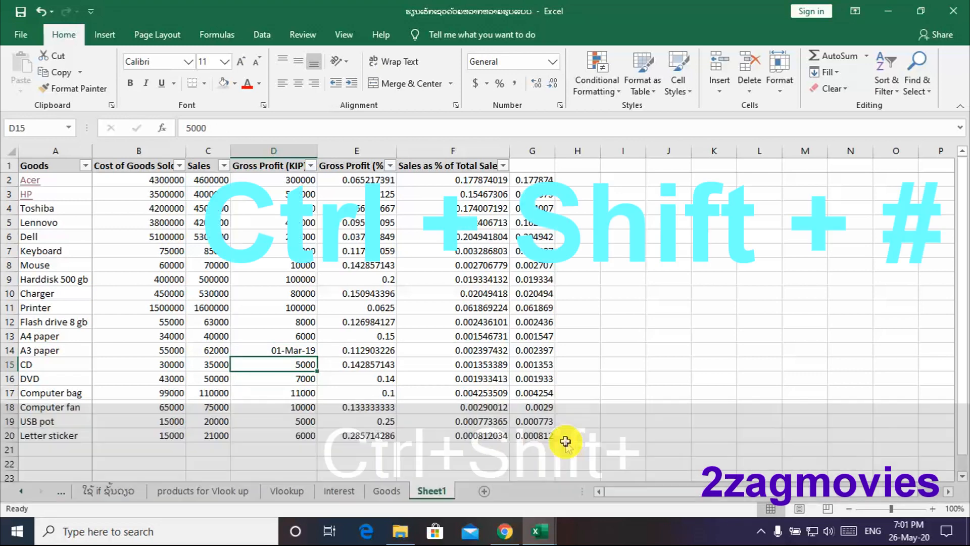
key(ctrl+shift+3)
key(ctrl+shift+4)
click(297, 365)
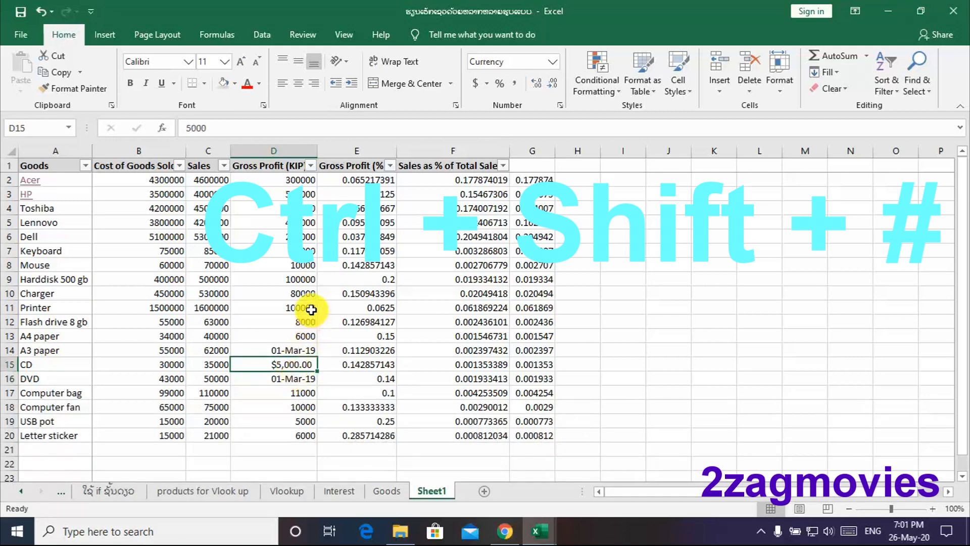
Apply the date format to the Printer's Gross Profit (KIP) value in D11.
click(311, 309)
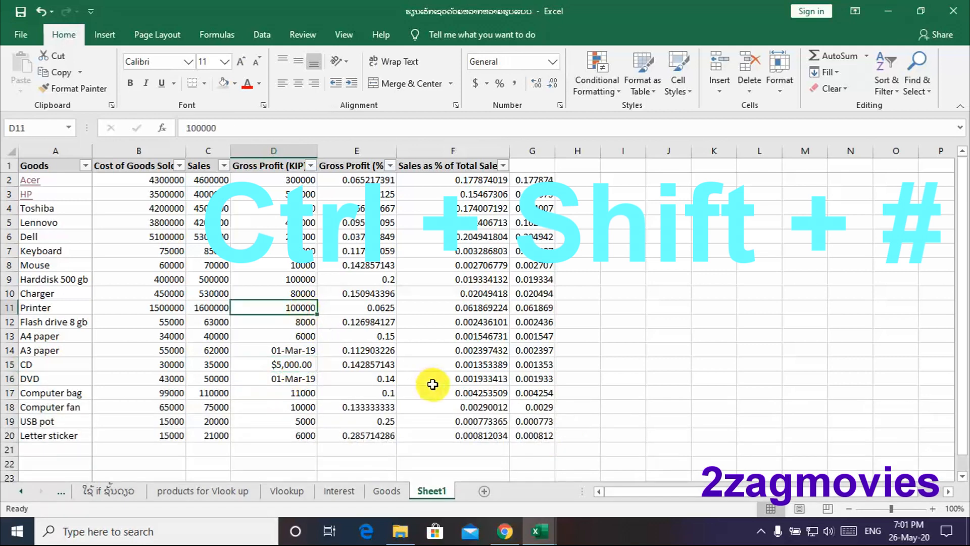
key(ctrl+shift+3)
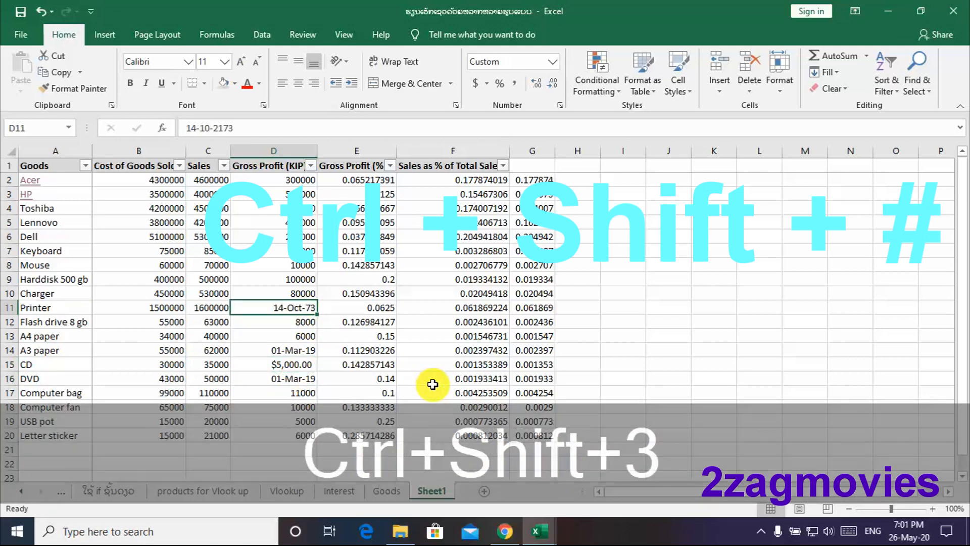
click(308, 292)
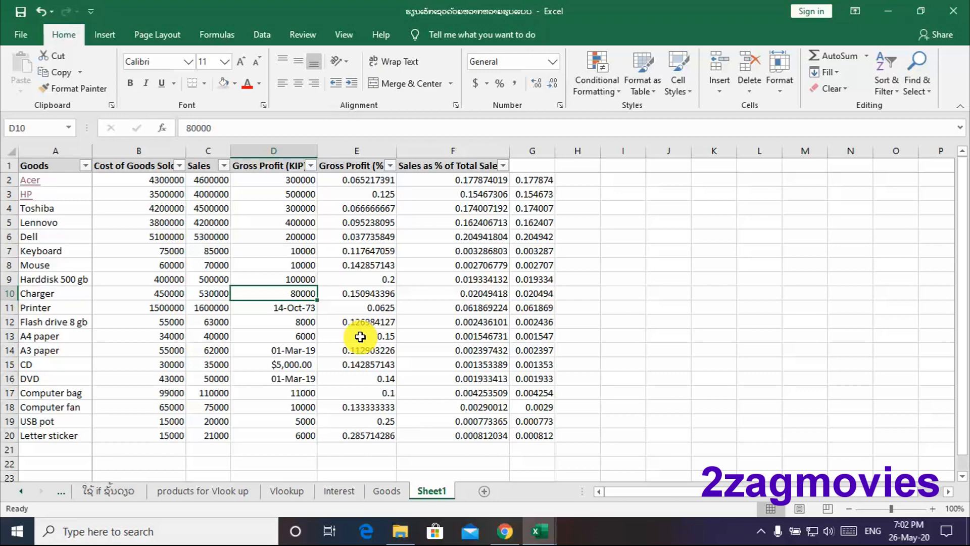
On the Goods sheet, select the Gross Profit (KIP) formulas in D5:D23 and recalculate them.
click(386, 491)
click(271, 282)
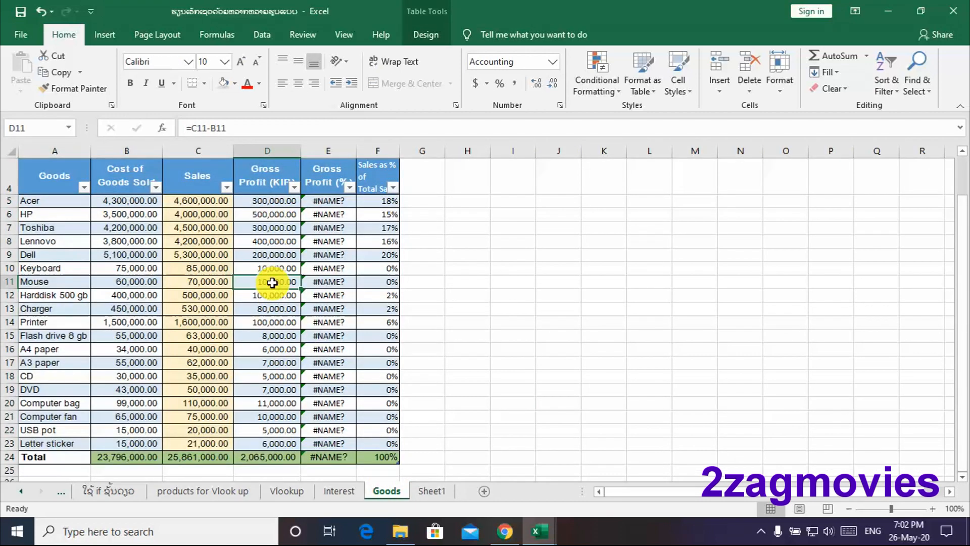
drag(268, 206, 266, 442)
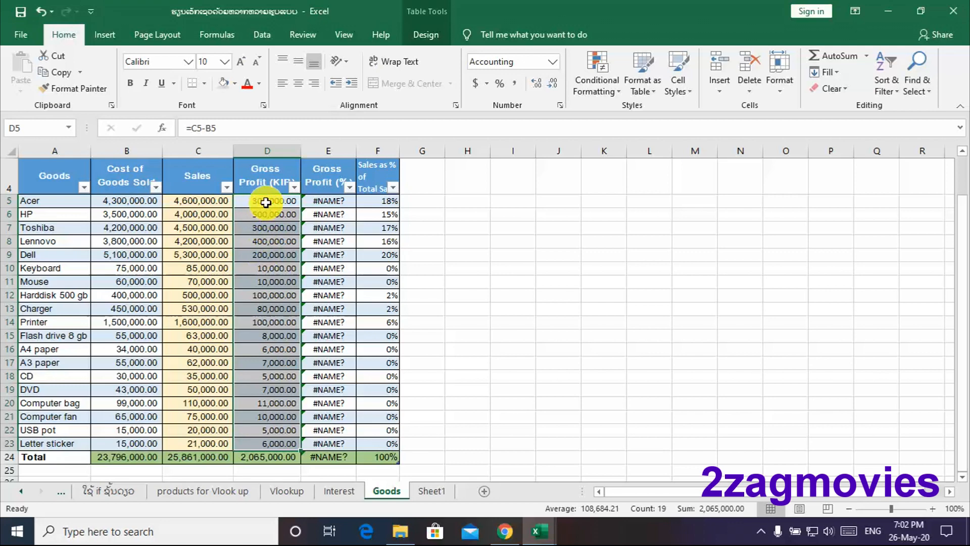
drag(266, 202, 267, 441)
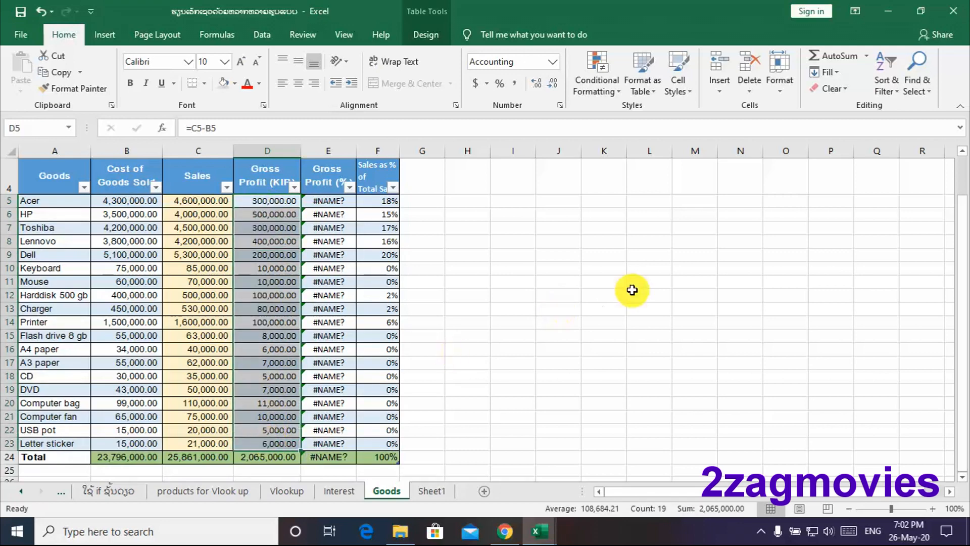
key(F9)
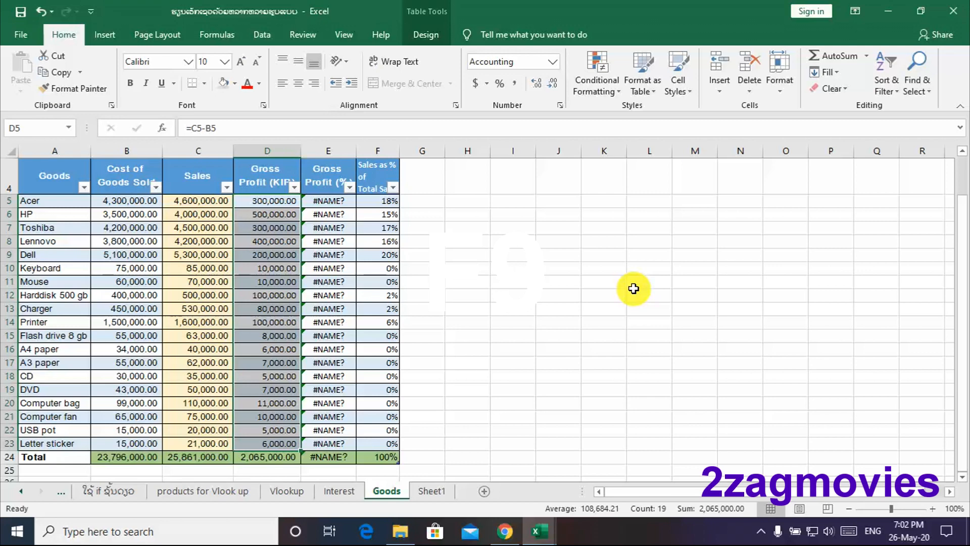
key(Return)
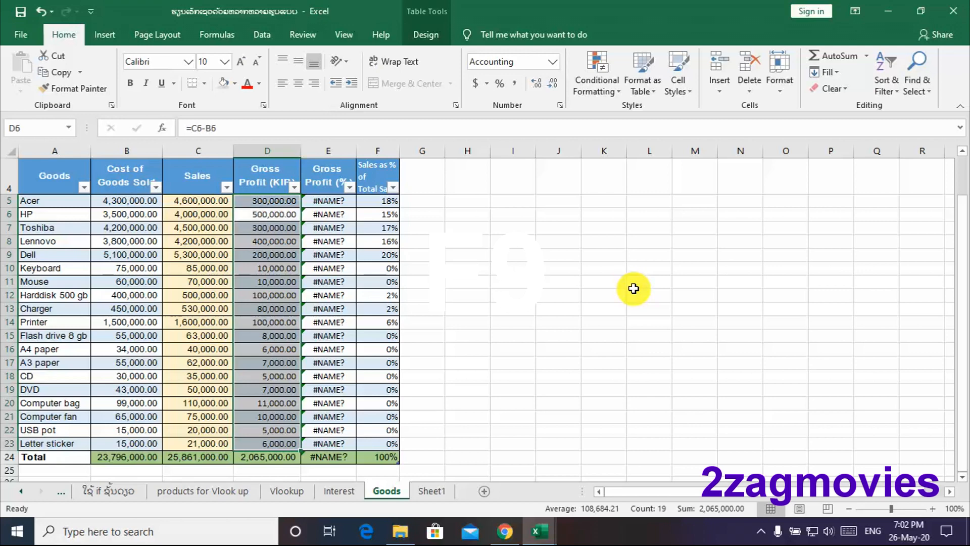
click(262, 201)
click(268, 214)
On Sheet1, apply the time format to the Gross Profit (KIP) cells D5 and D6 for Lennovo and Dell.
key(ctrl+Page_Down)
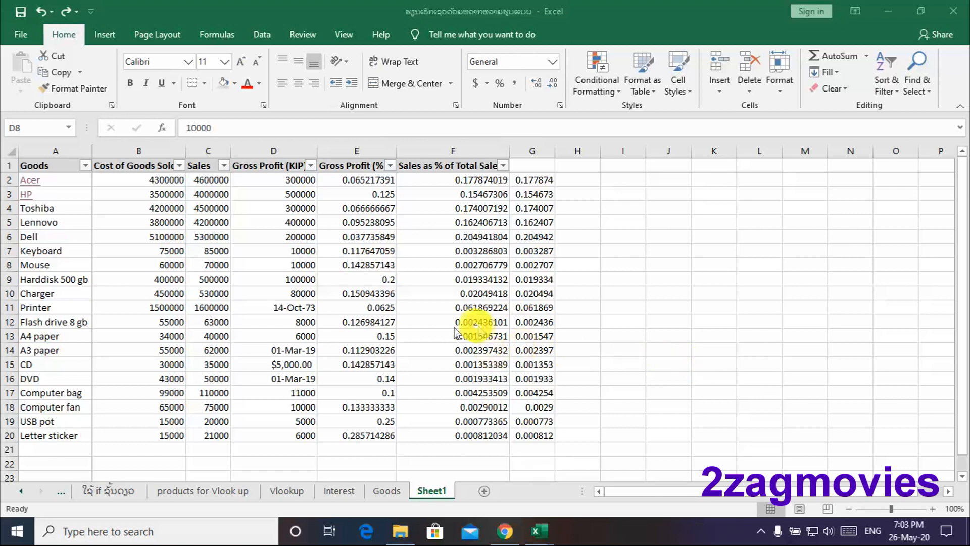
click(301, 263)
click(303, 250)
click(298, 235)
click(295, 218)
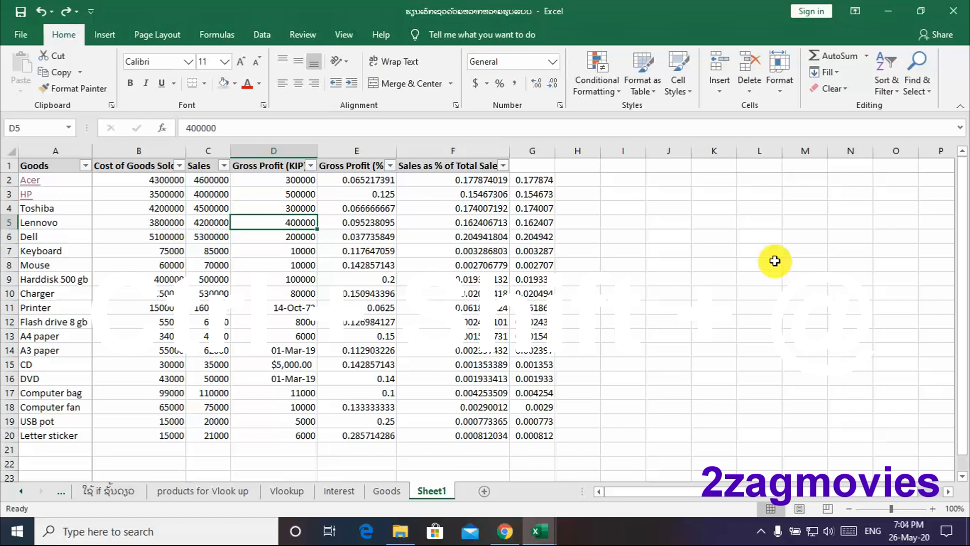
key(ctrl+shift+2)
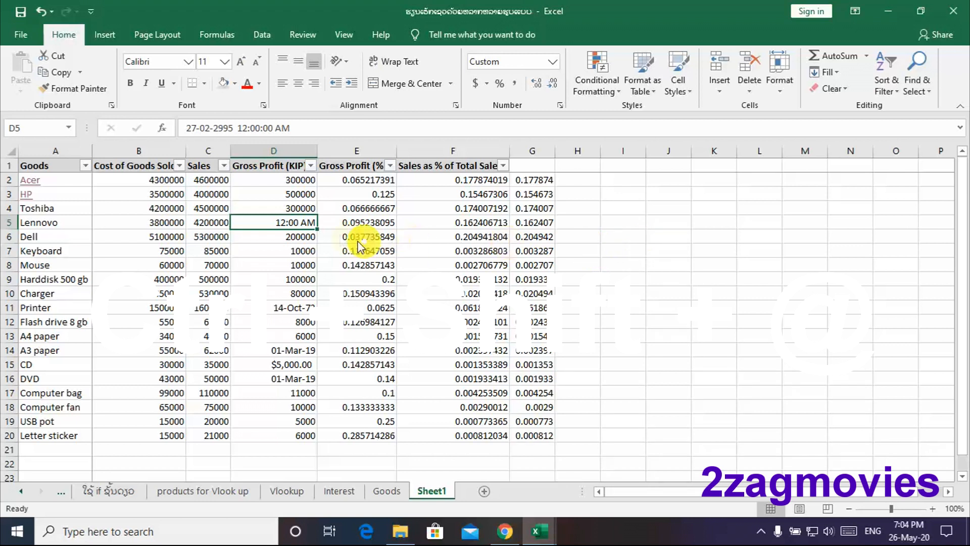
click(291, 236)
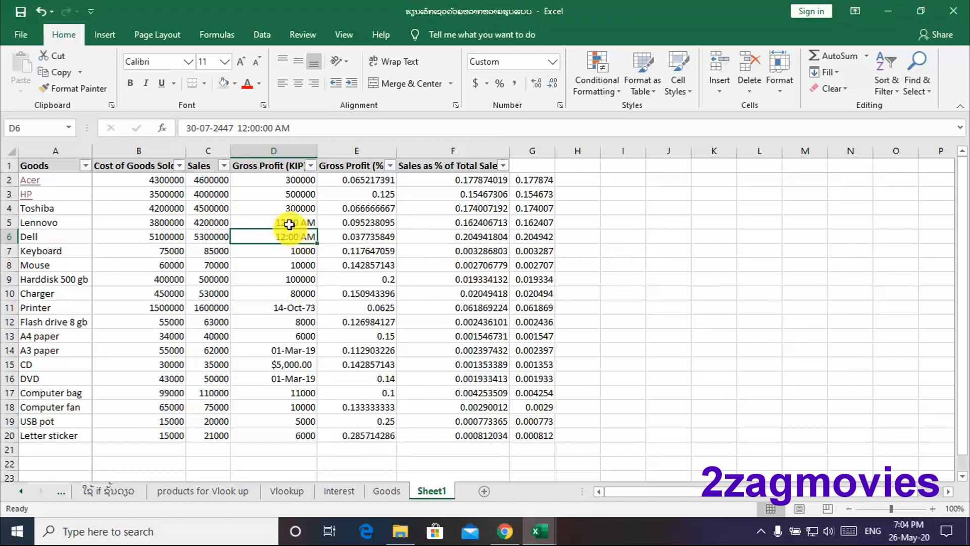
click(296, 209)
drag(289, 223, 286, 245)
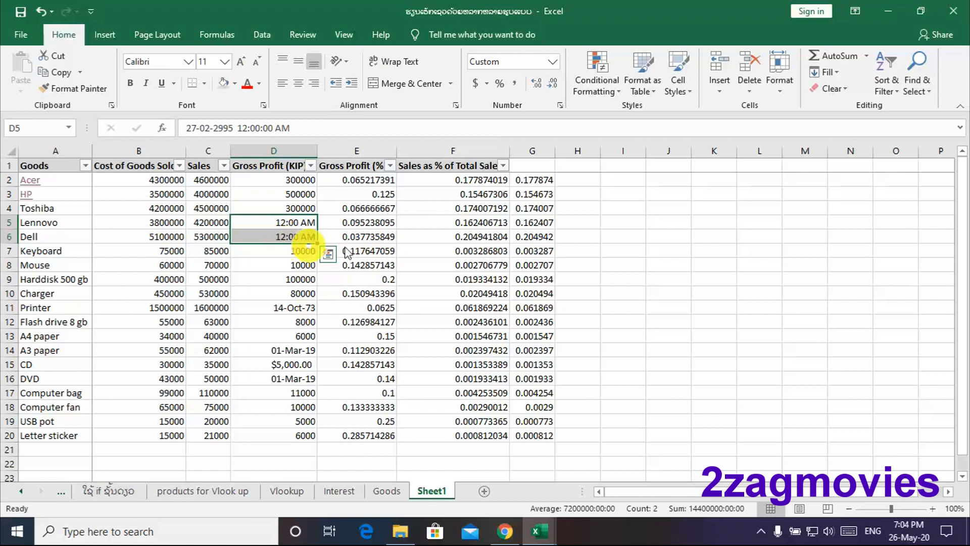
click(480, 263)
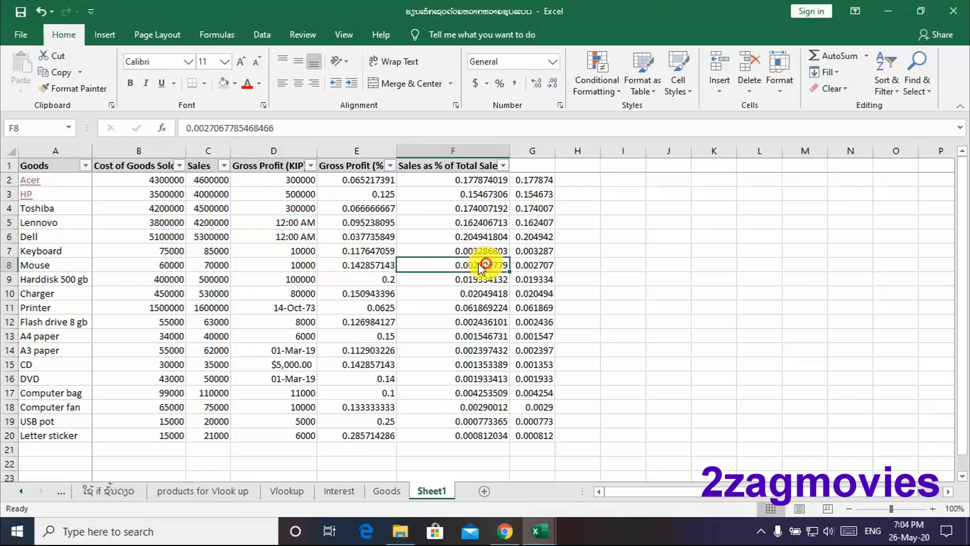
click(741, 334)
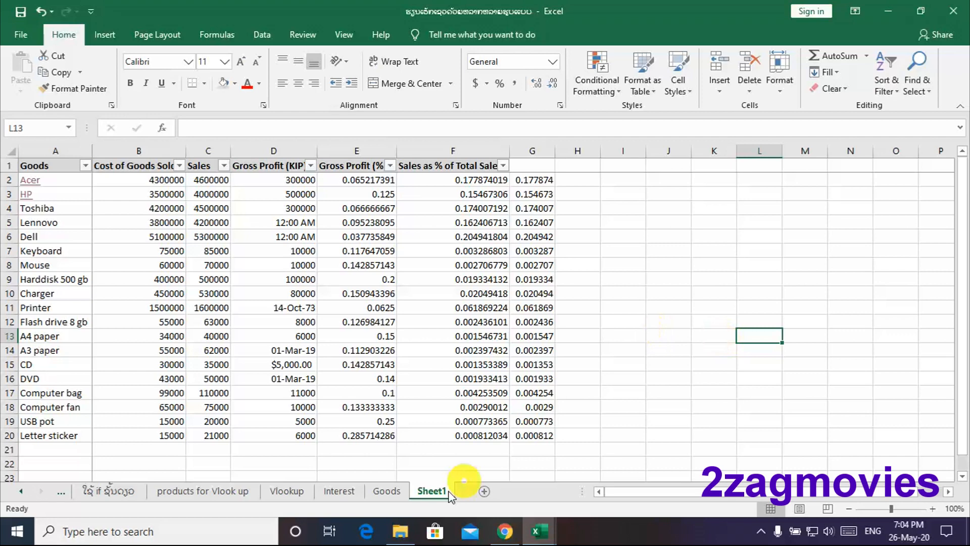
Look through the neighbouring sheets, open the "products for Vlook up" sheet and examine its bordered product table.
click(387, 491)
click(318, 335)
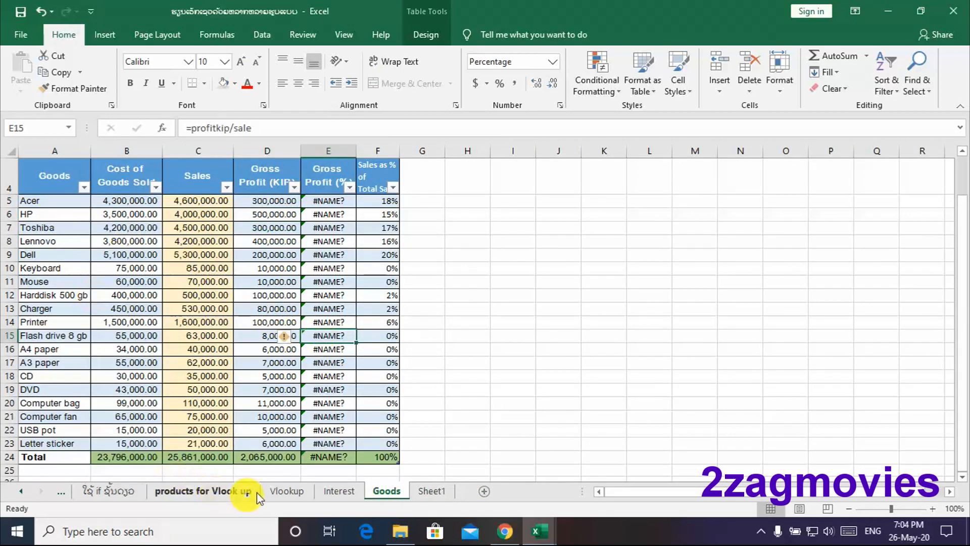
click(339, 491)
click(284, 491)
click(240, 491)
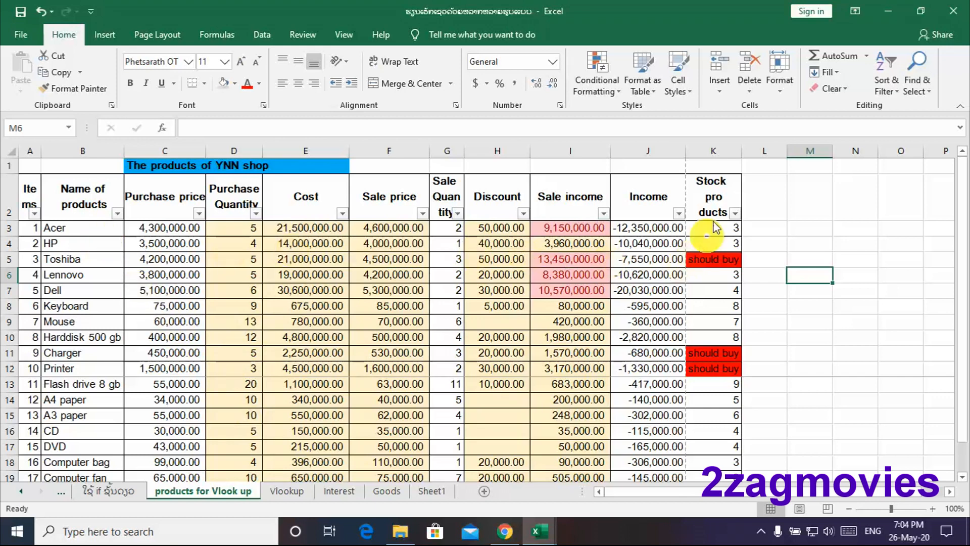
drag(552, 178, 617, 440)
click(612, 432)
scroll(457, 288, up, 2)
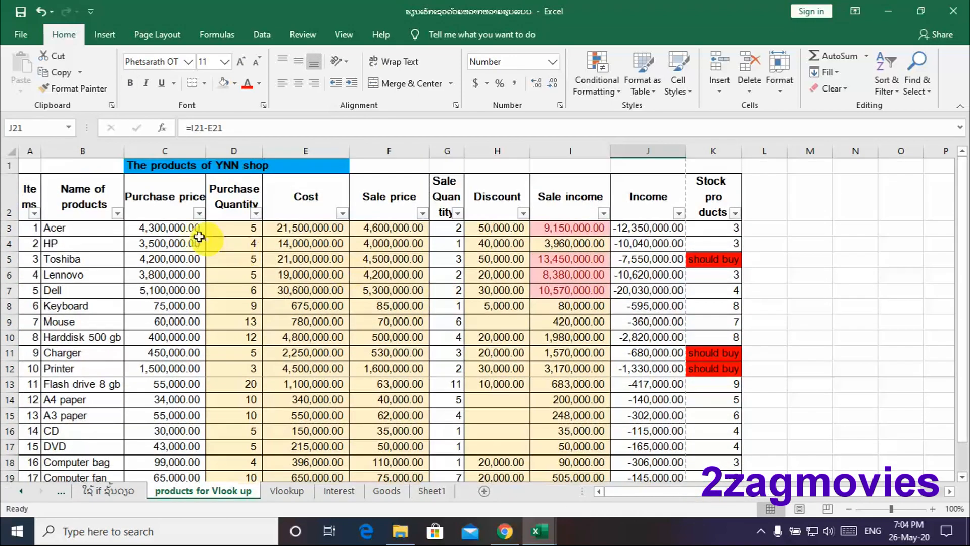
Try the No Border option on the product table A2:K22, and undo it.
drag(34, 184, 730, 449)
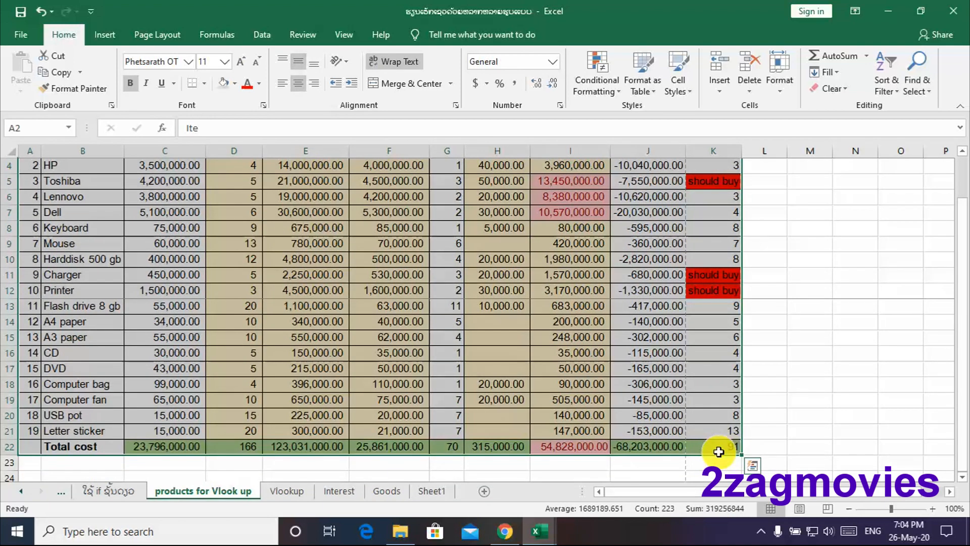
click(205, 86)
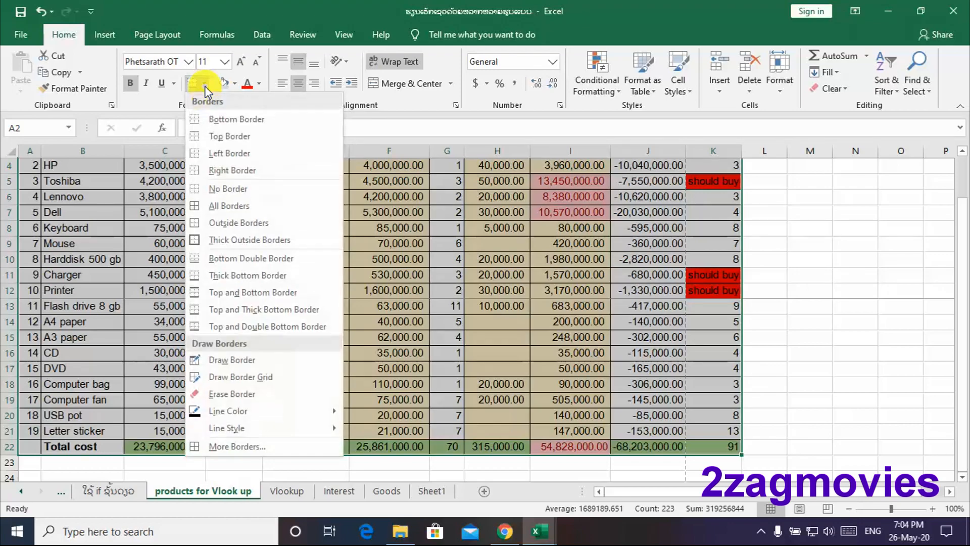
click(226, 191)
scroll(223, 192, up, 1)
click(822, 287)
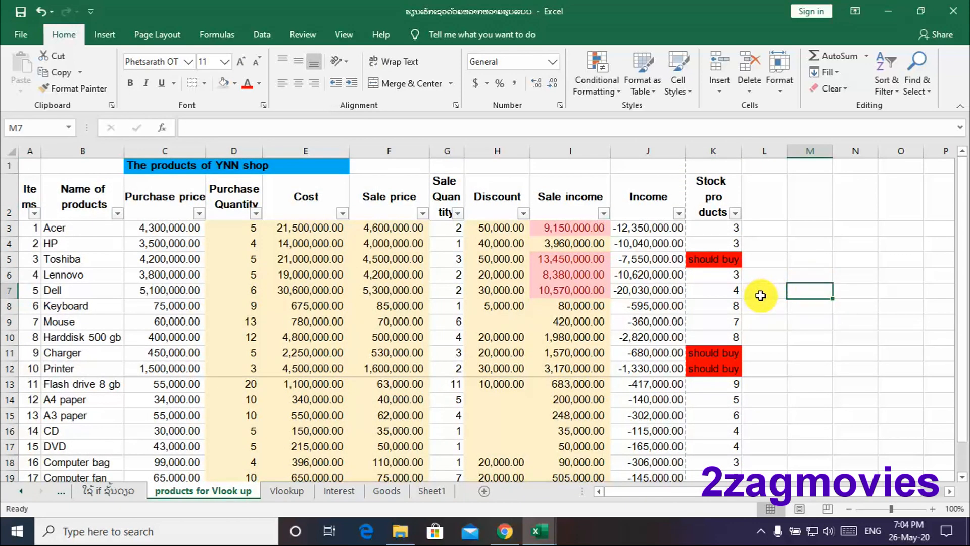
key(ctrl+z)
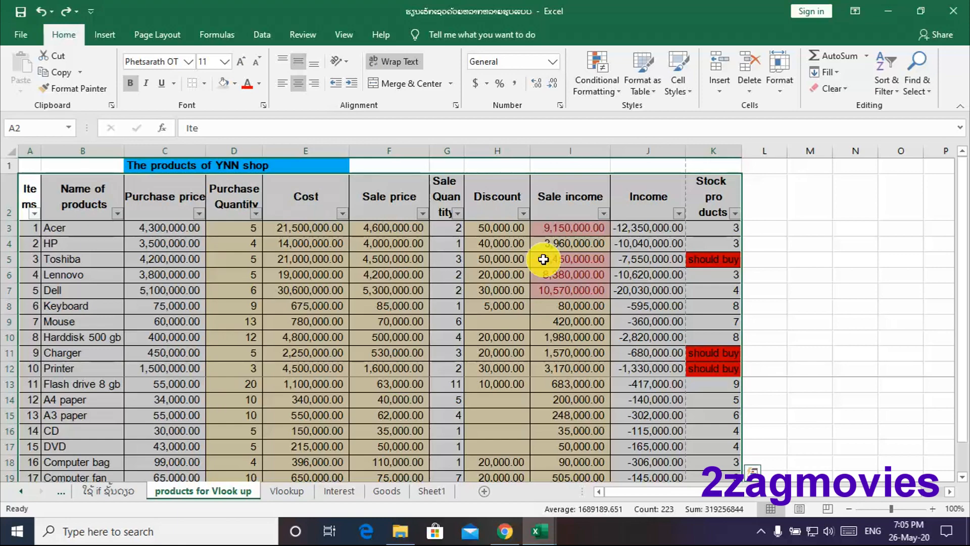
click(32, 188)
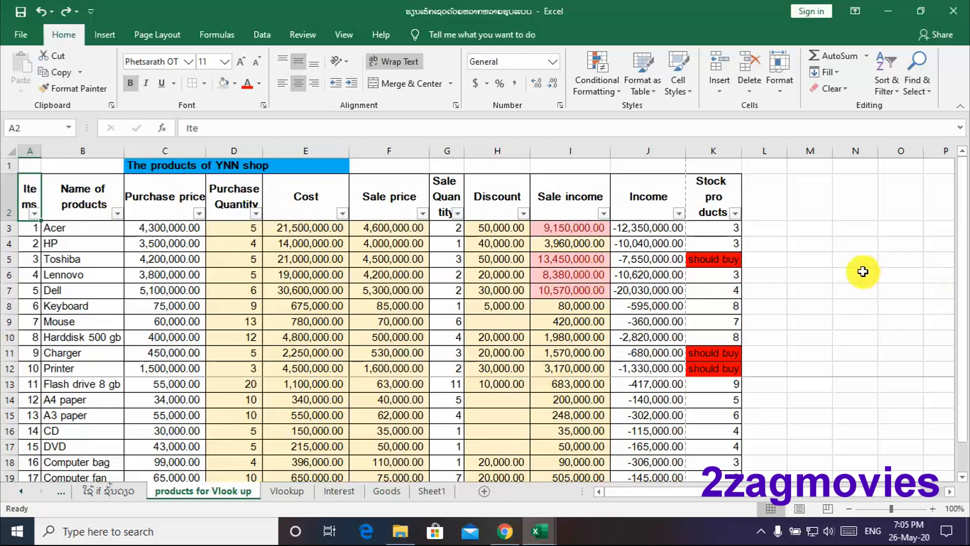
Remove all cell borders from the whole product table, range A2:K22.
drag(25, 191, 716, 444)
scroll(443, 259, up, 1)
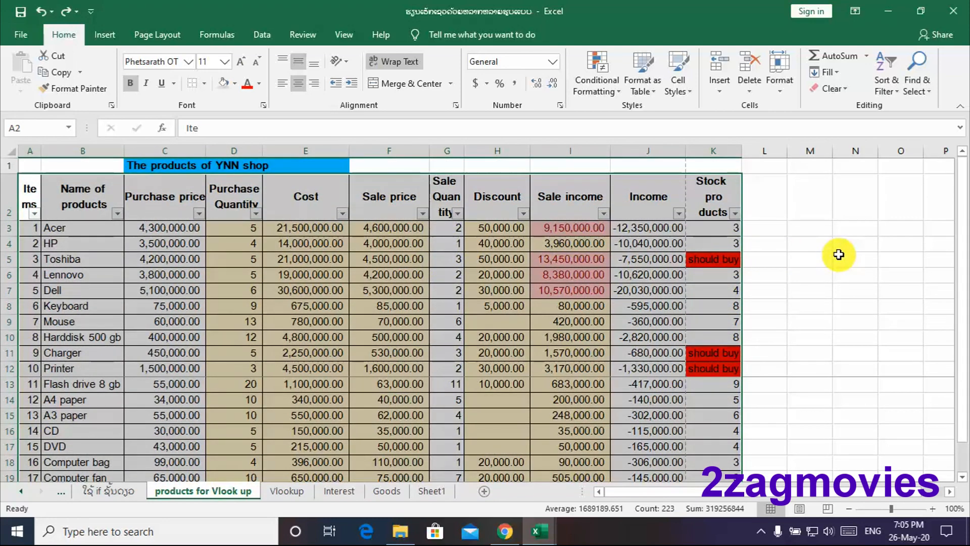
key(ctrl+shift+minus)
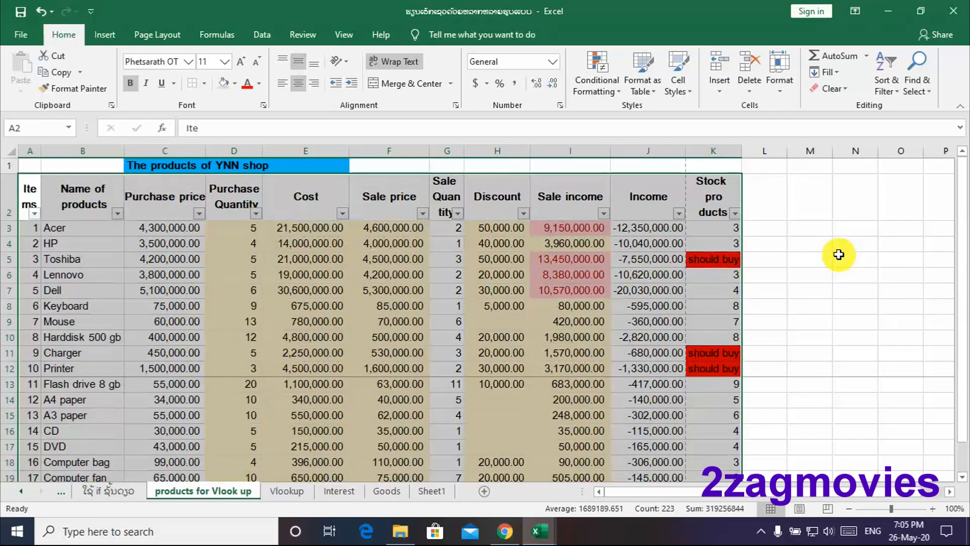
key(ctrl+shift+minus)
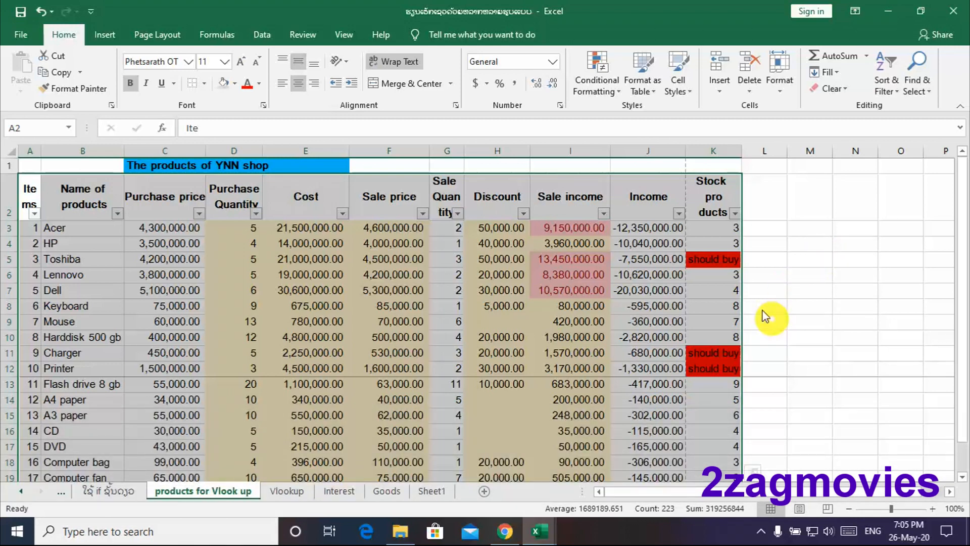
click(410, 272)
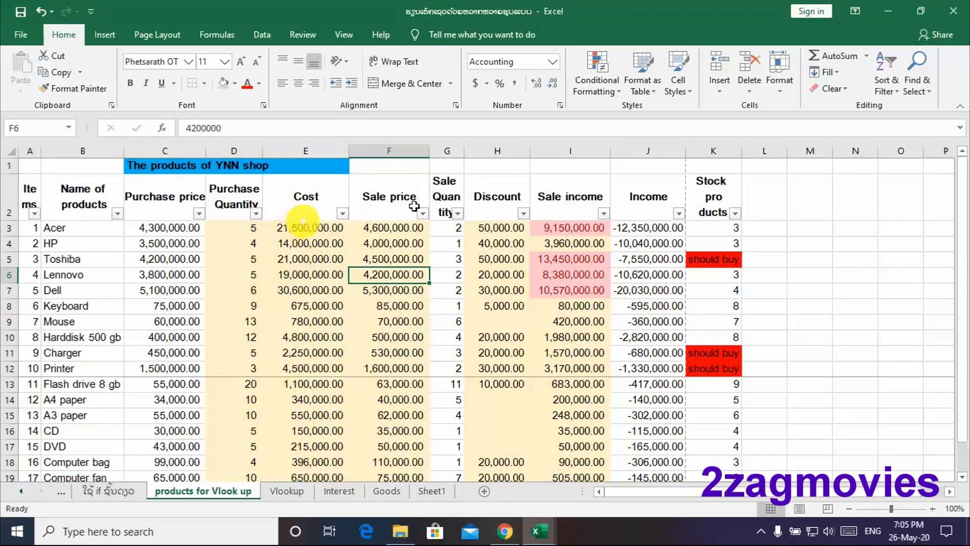